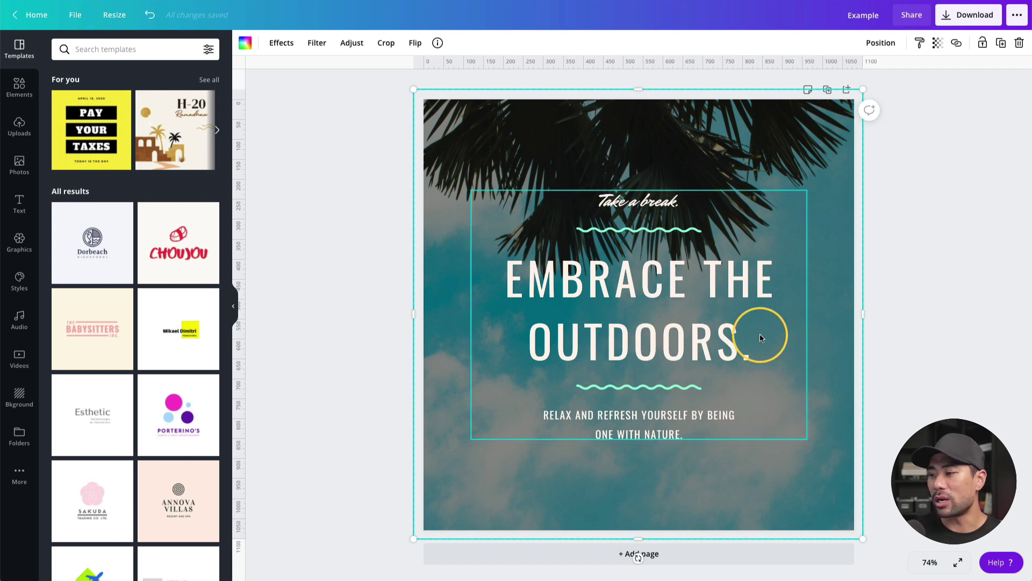
Ungroup the text and wavy lines in the "Embrace the Outdoors" design.
left_click(689, 335)
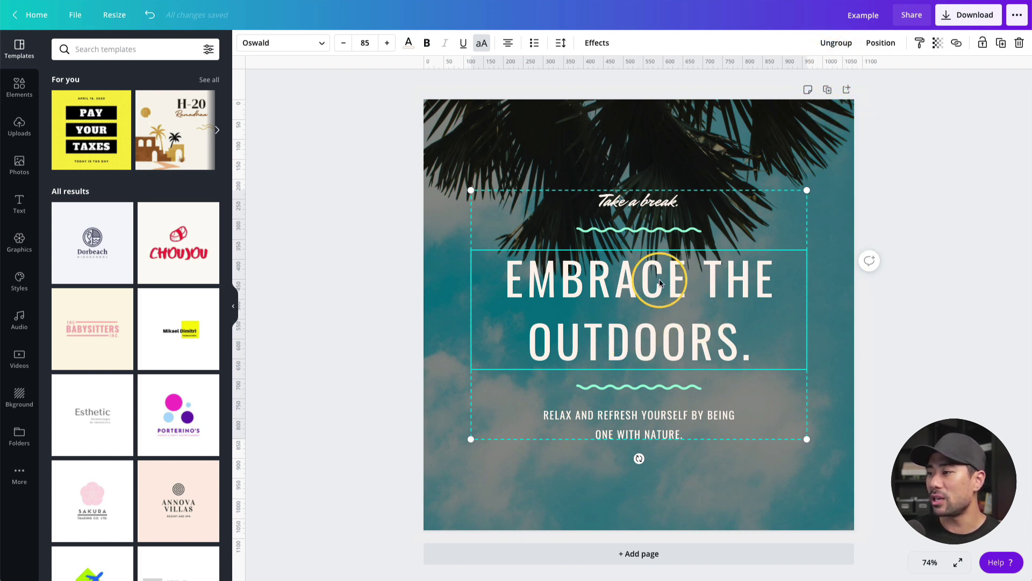
left_click(838, 47)
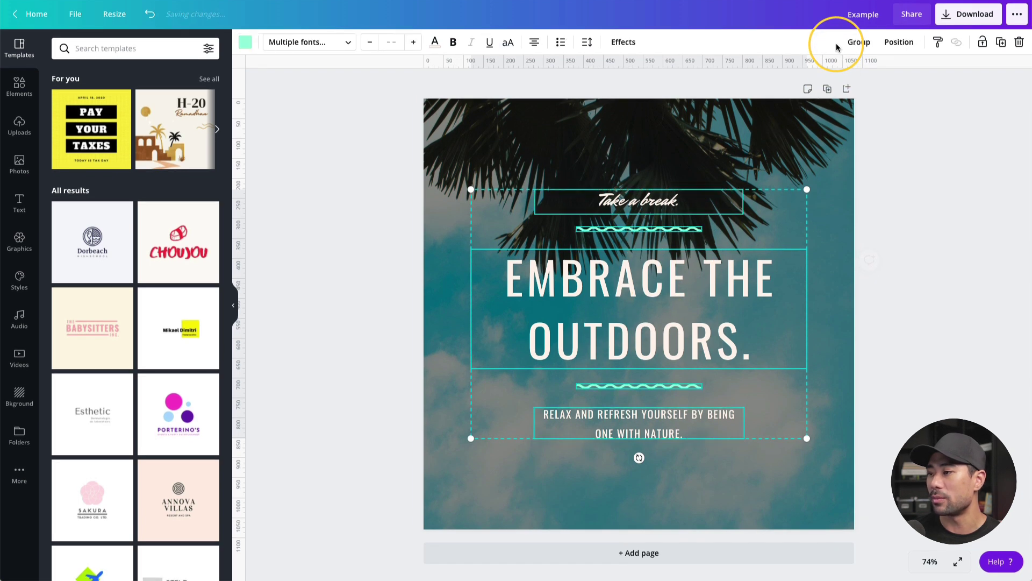
left_click(904, 346)
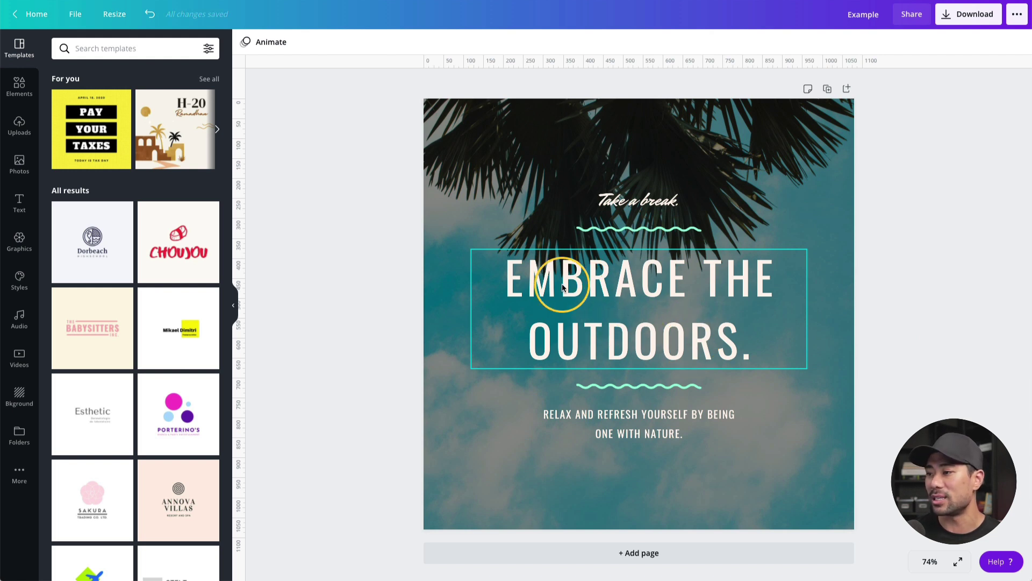
Copy the "Embrace the Outdoors." headline and paste it onto page 1 of the "5 Things I Wish I Knew When I Started Using Canva" design.
left_click(677, 342)
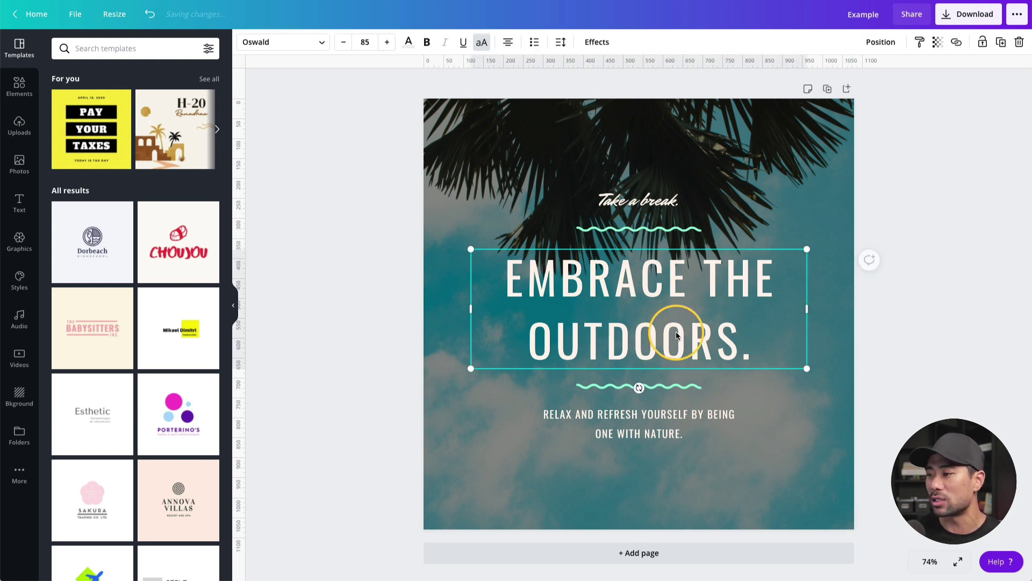
right_click(606, 313)
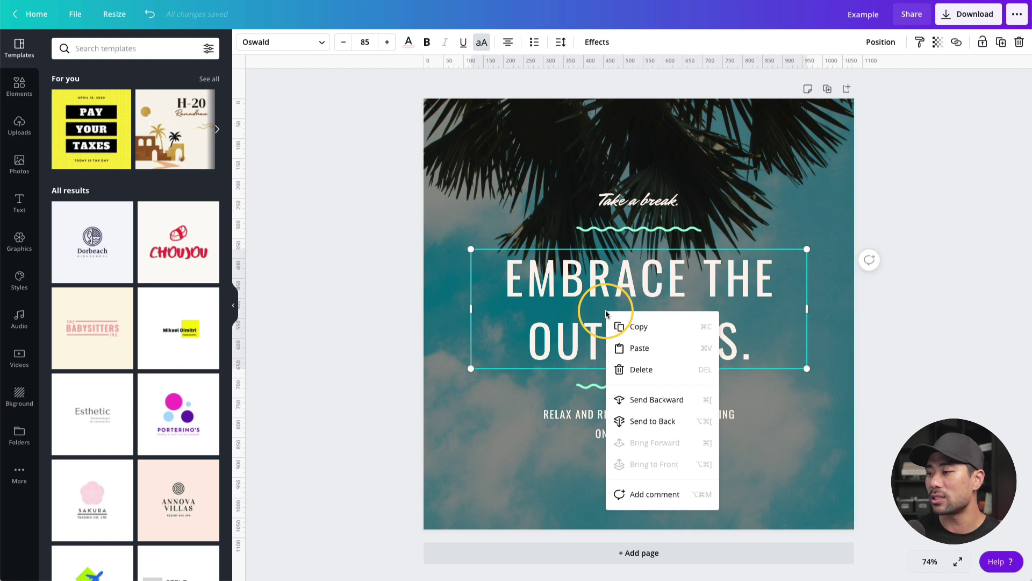
left_click(639, 327)
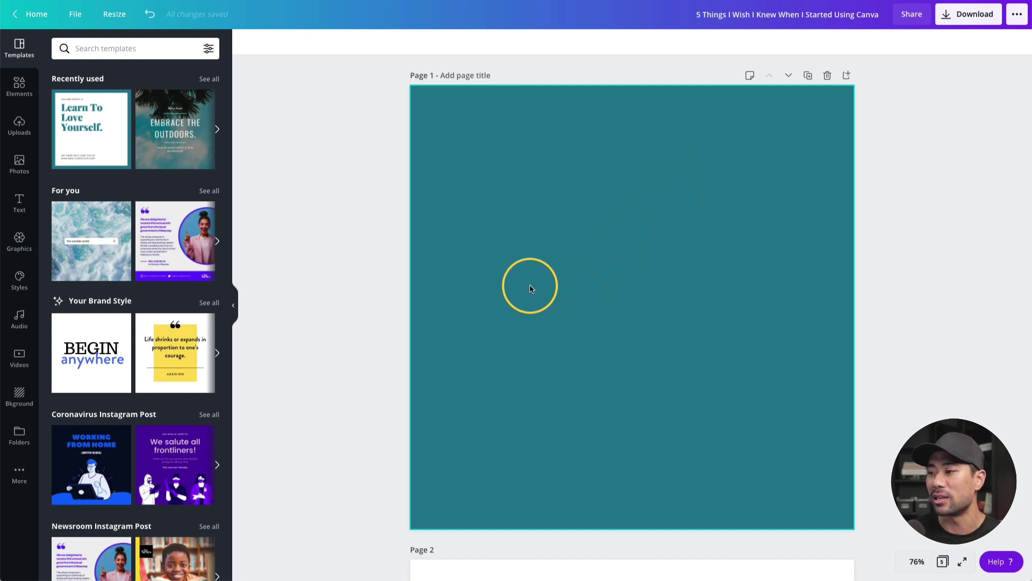
right_click(569, 273)
left_click(606, 306)
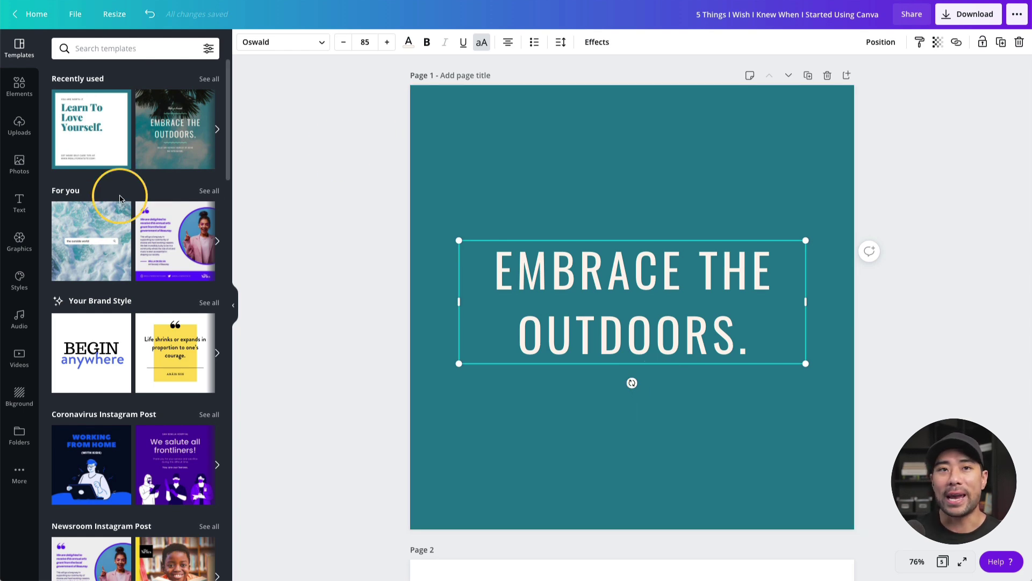
left_click(19, 202)
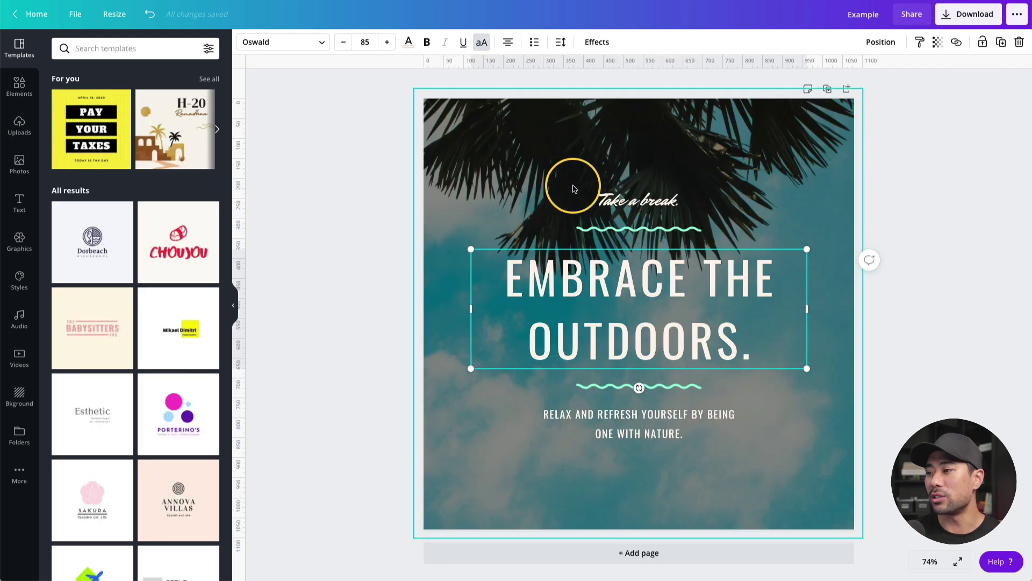
double_click(665, 305)
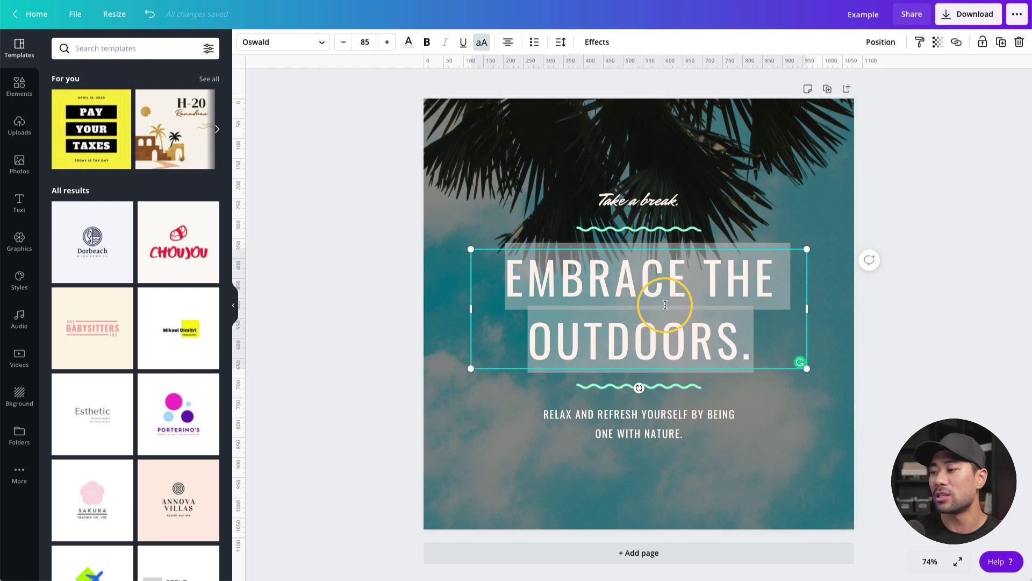
left_click(925, 235)
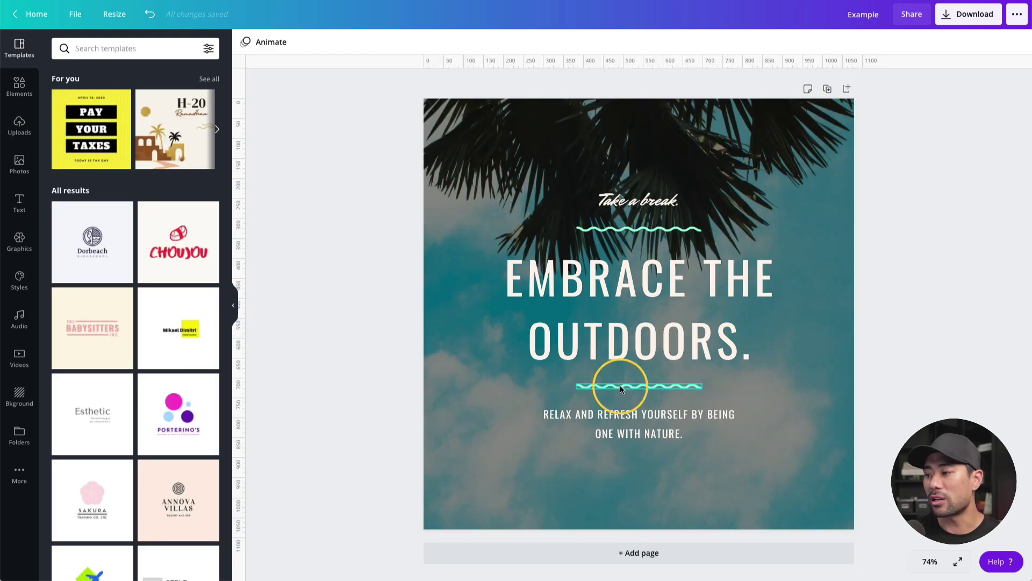
Copy the wavy line below the headline in the Example design and paste it onto page 1 of the "5 Things" design.
left_click(649, 387)
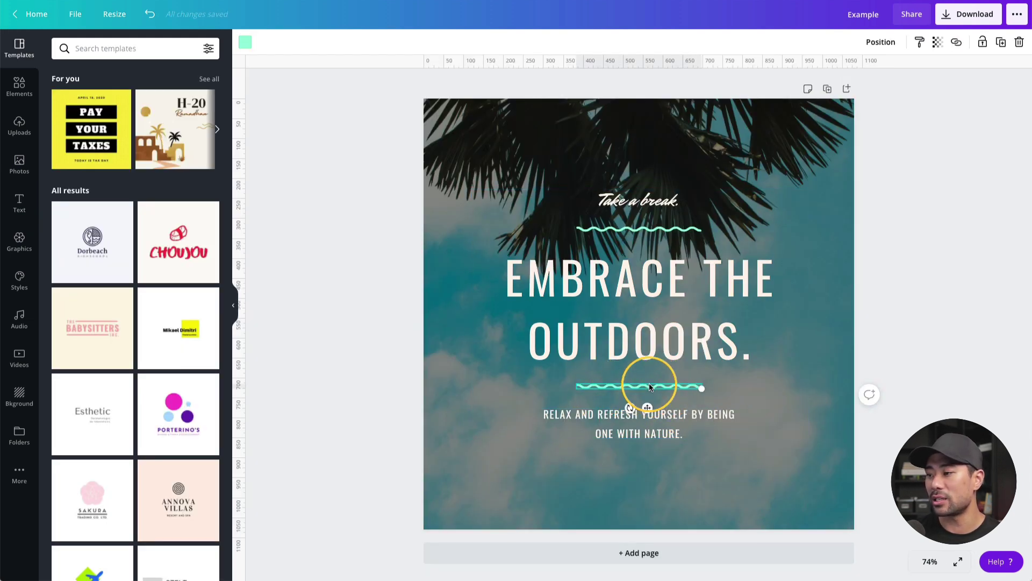
right_click(646, 388)
left_click(667, 392)
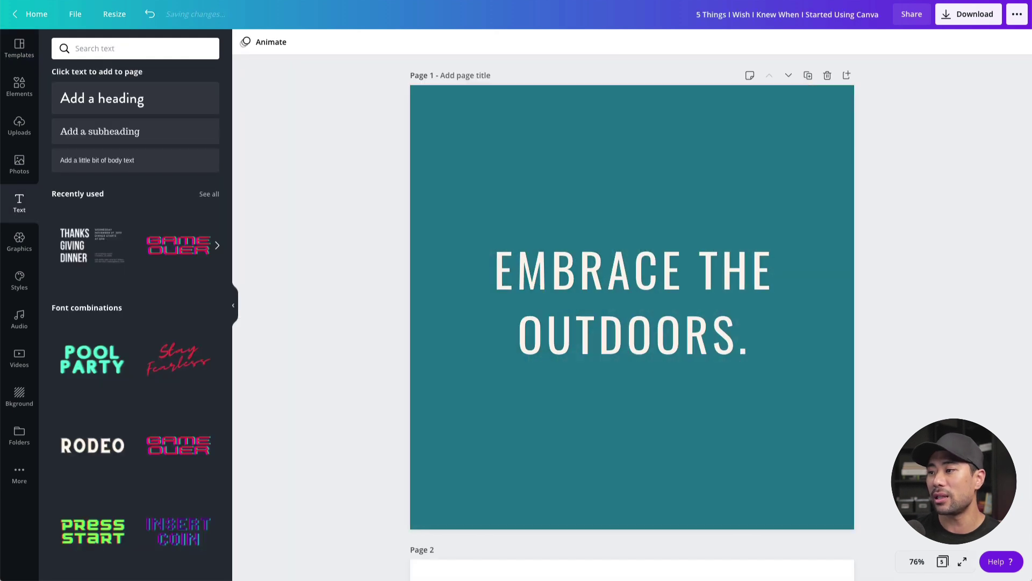
right_click(592, 402)
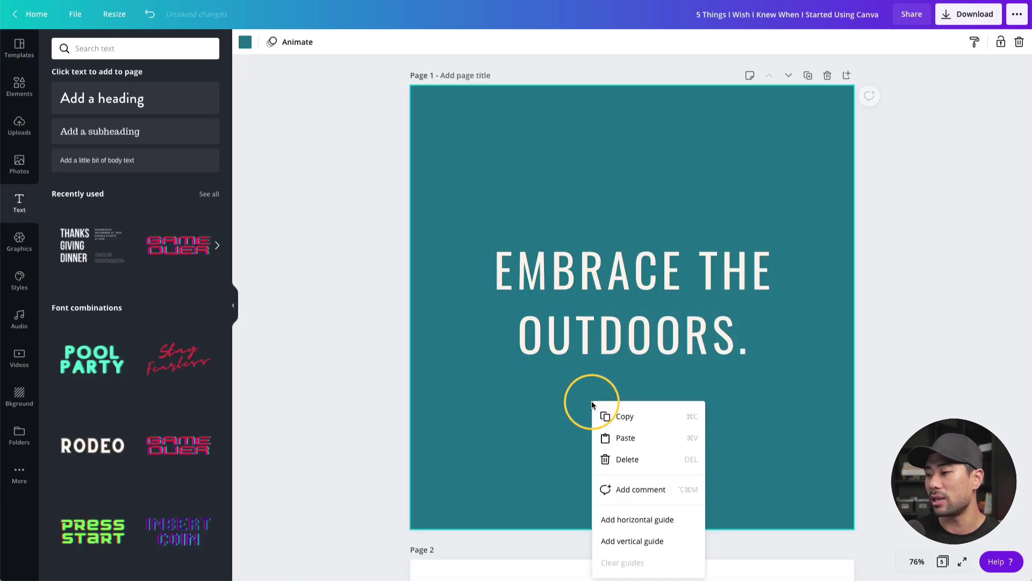
left_click(636, 438)
left_click(652, 432)
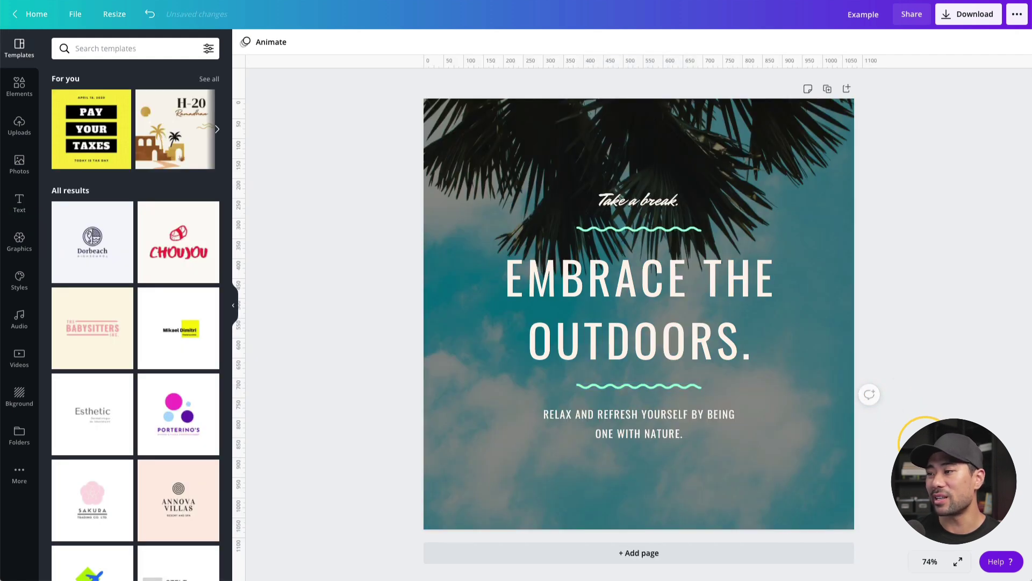
Copy all the text and both wavy lines of the Example design together, leaving out the background photo.
left_click(511, 167)
left_click(1026, 497)
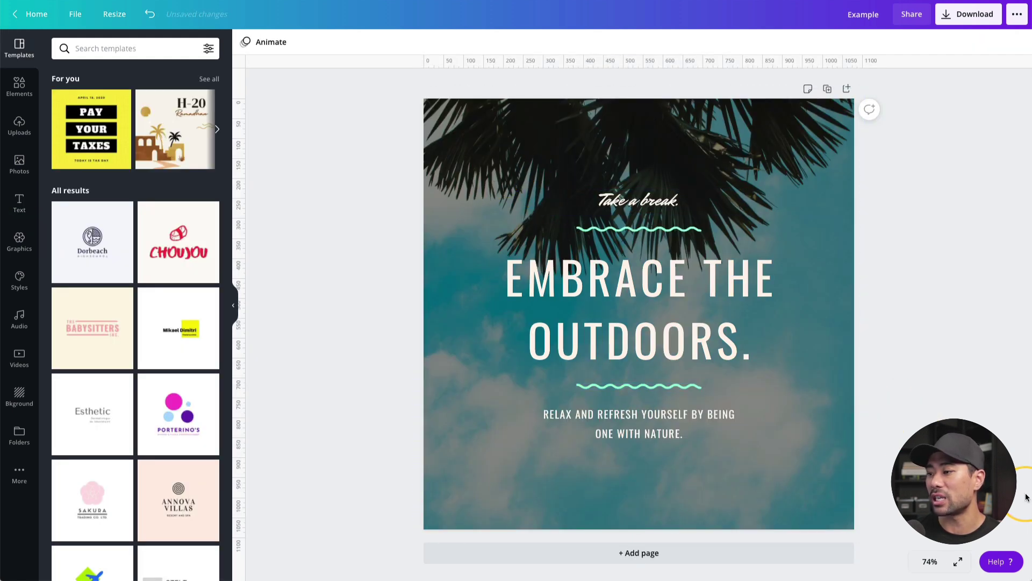
left_click_drag(938, 495, 491, 180)
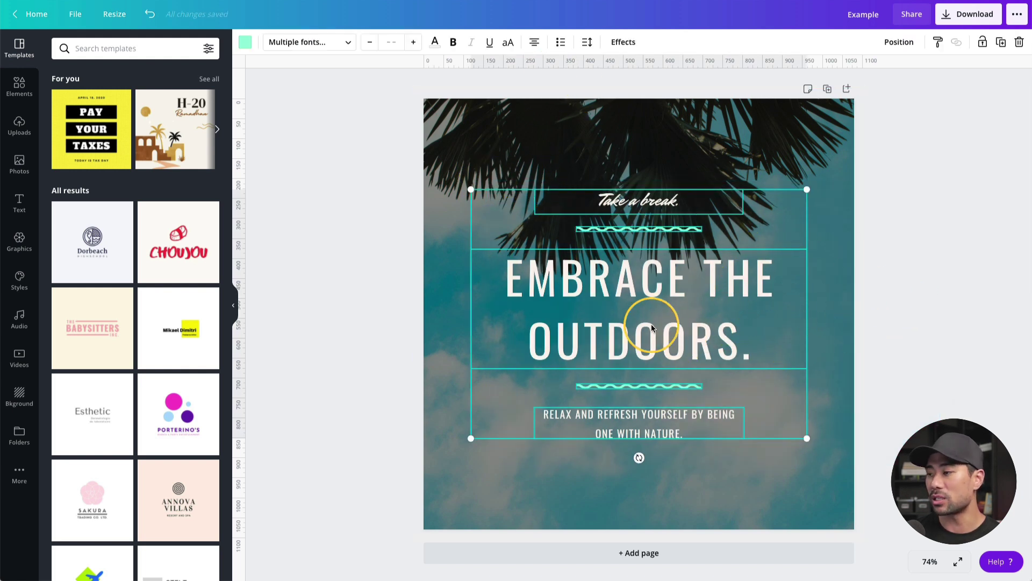
right_click(648, 305)
left_click(611, 262)
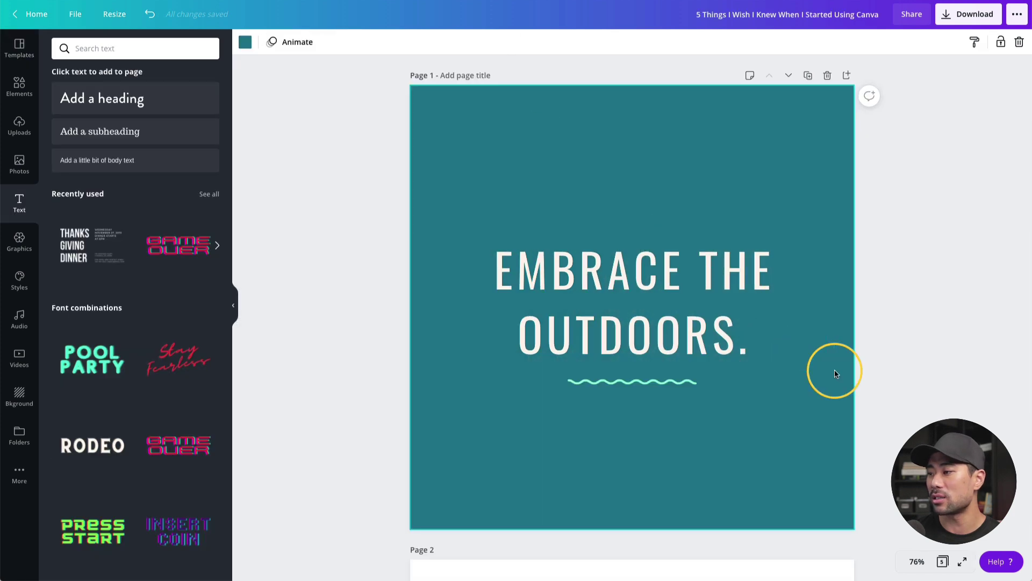
Replace the headline and wavy line on page 1 of the "5 Things" design with the copied set of elements.
mouse_move(906, 391)
left_mouse_down()
mouse_move(450, 295)
mouse_move(396, 238)
left_mouse_up()
key("Delete")
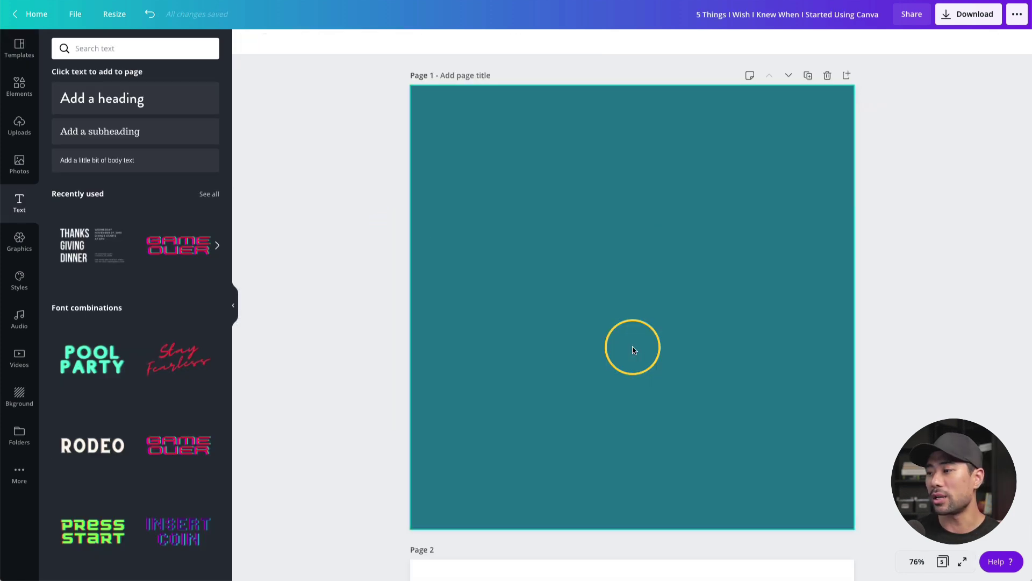
key("ctrl+z")
left_click(902, 365)
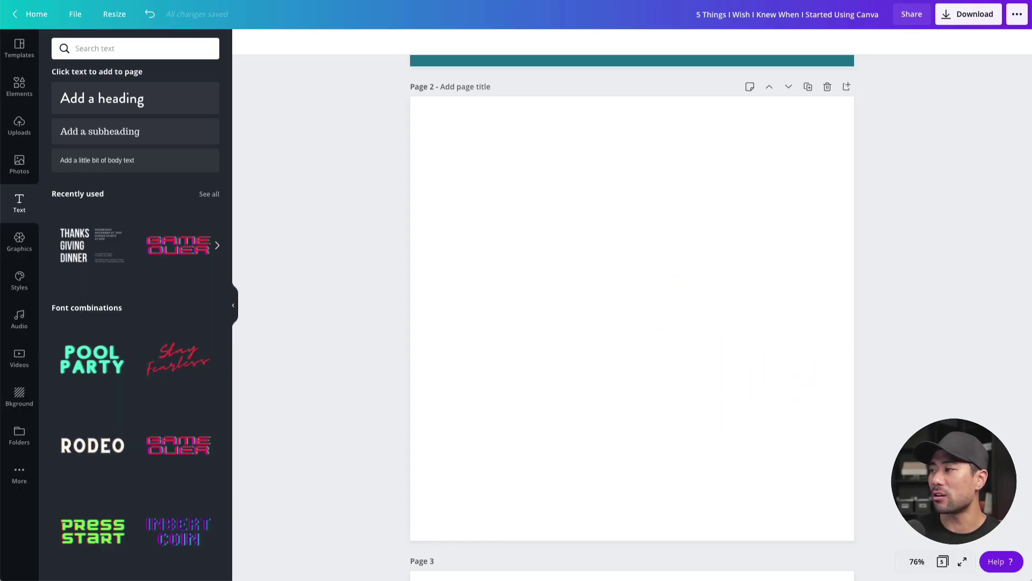
View the media upload sources and add Thumbnail.png from the Finder window directly onto page 2.
left_click_drag(957, 156, 1, 175)
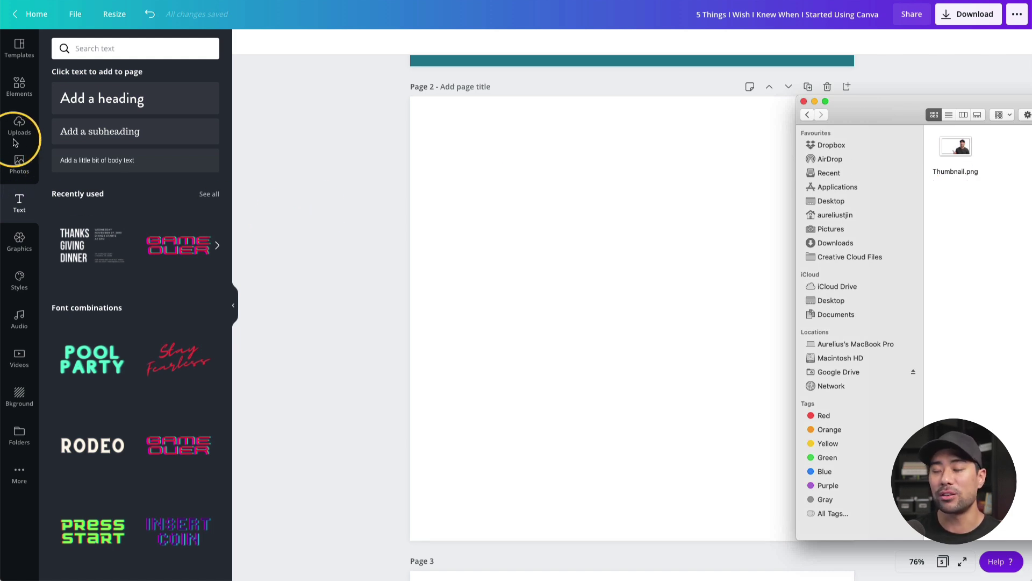
left_click_drag(15, 143, 138, 79)
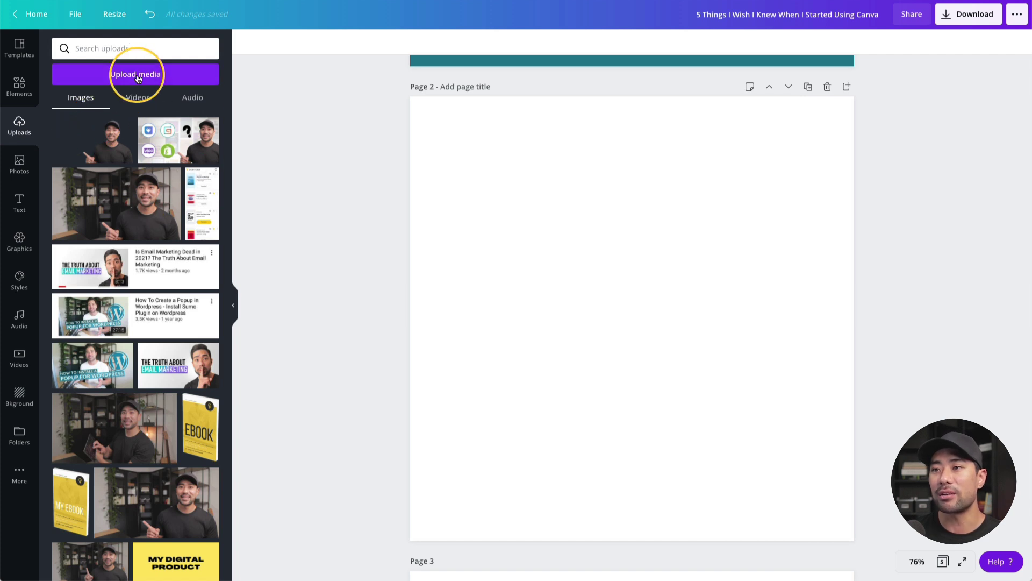
left_click(138, 79)
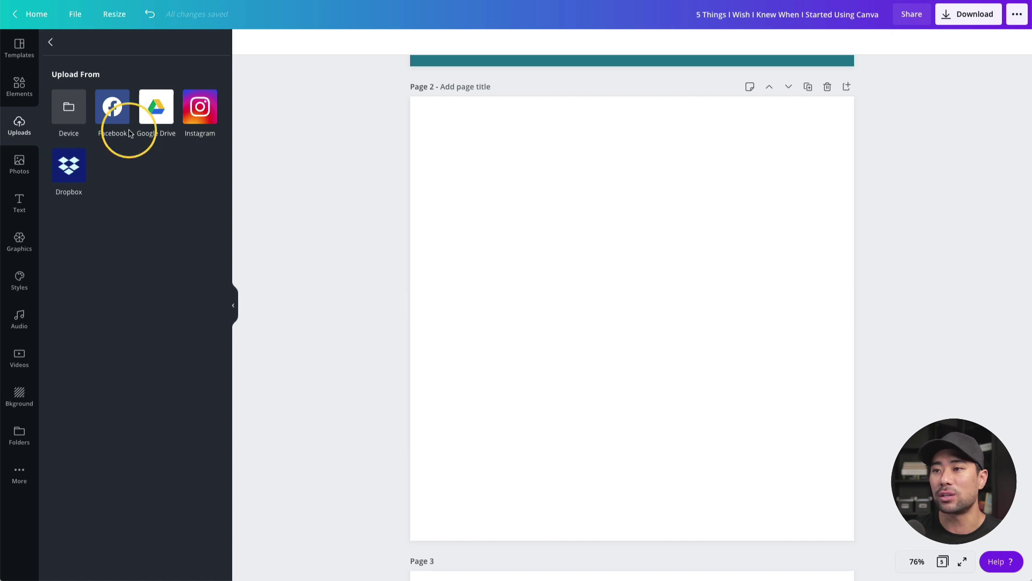
left_click(70, 117)
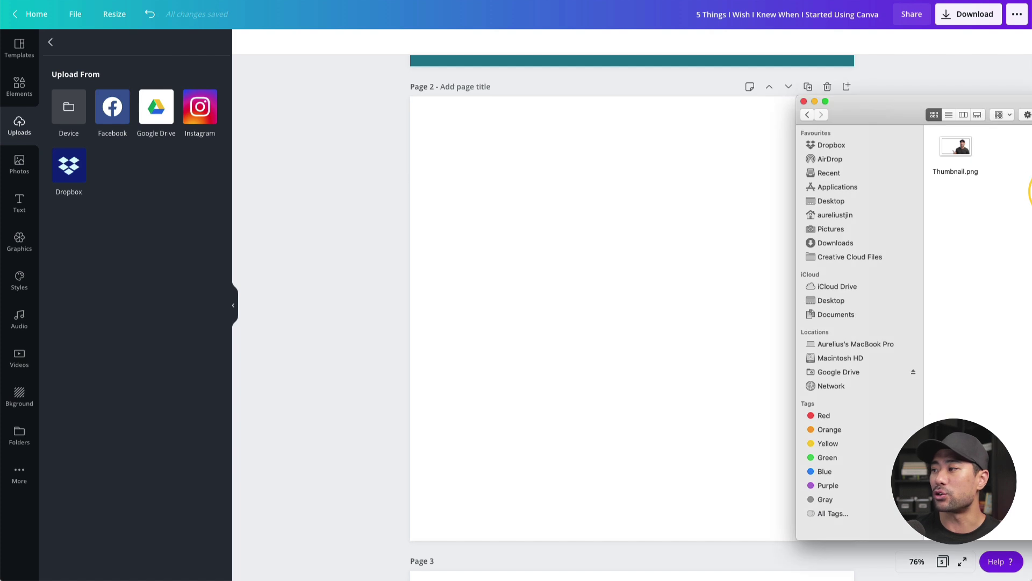
left_click(956, 150)
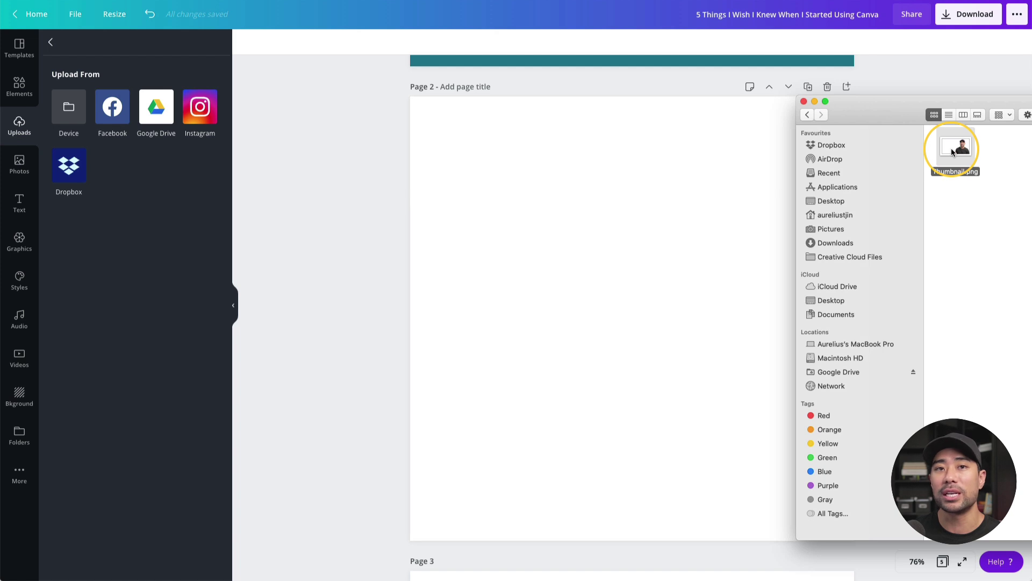
left_click_drag(952, 152, 645, 208)
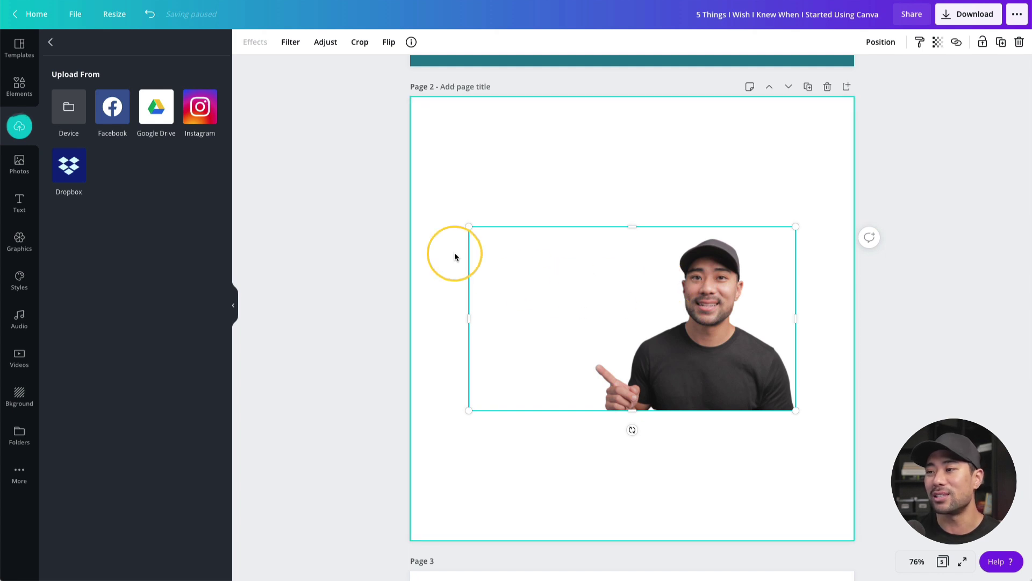
Enlarge the photo on page 2 and crop off its empty left side to about 564 by 510.
left_click_drag(471, 225, 441, 172)
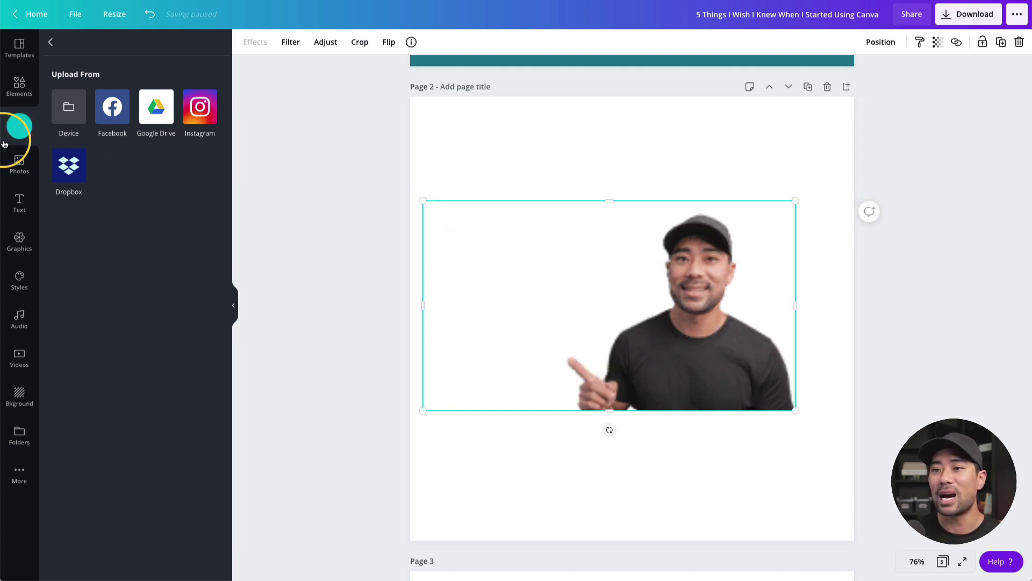
left_click(51, 43)
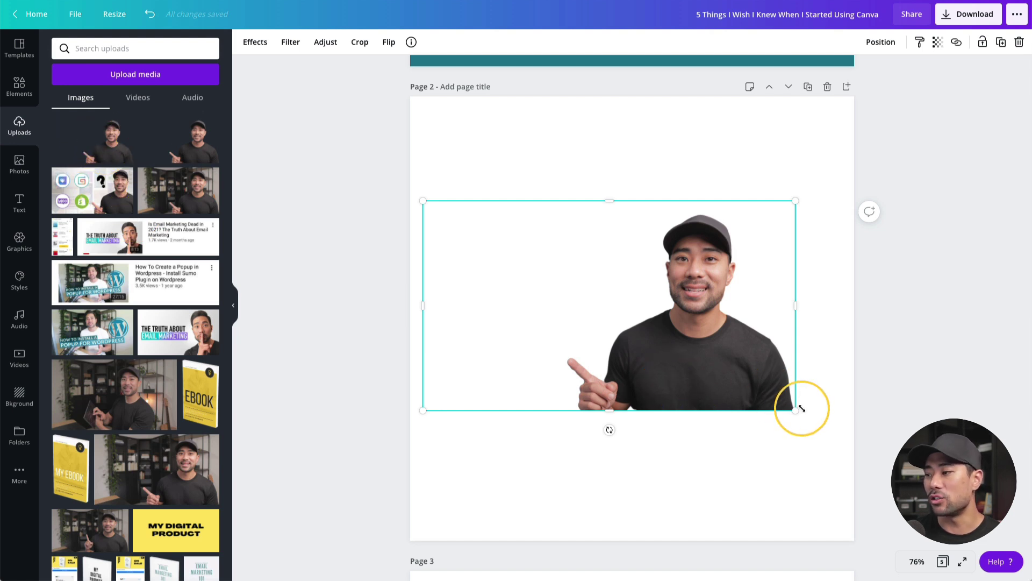
left_click_drag(467, 306, 560, 301)
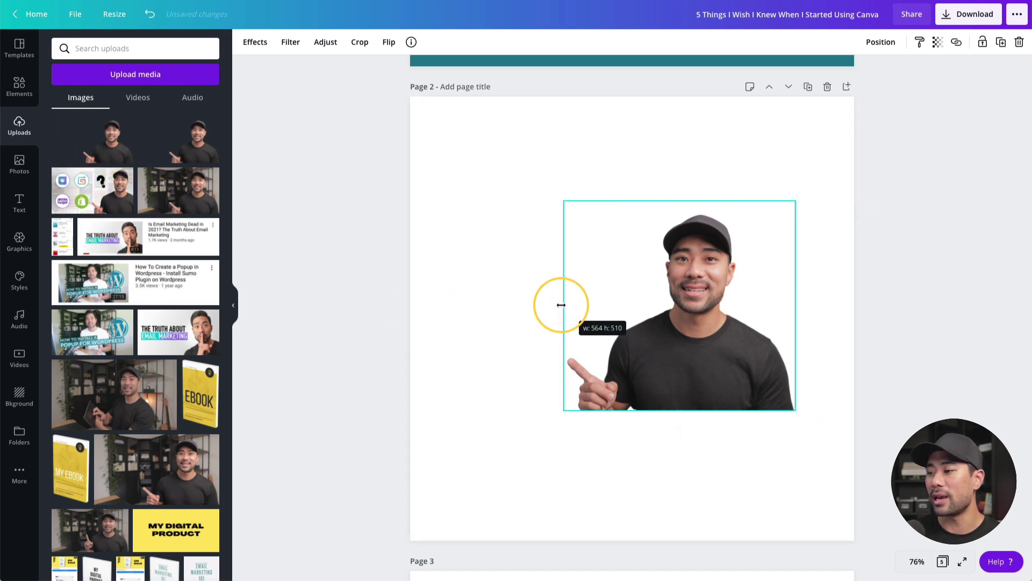
left_click_drag(563, 409, 460, 504)
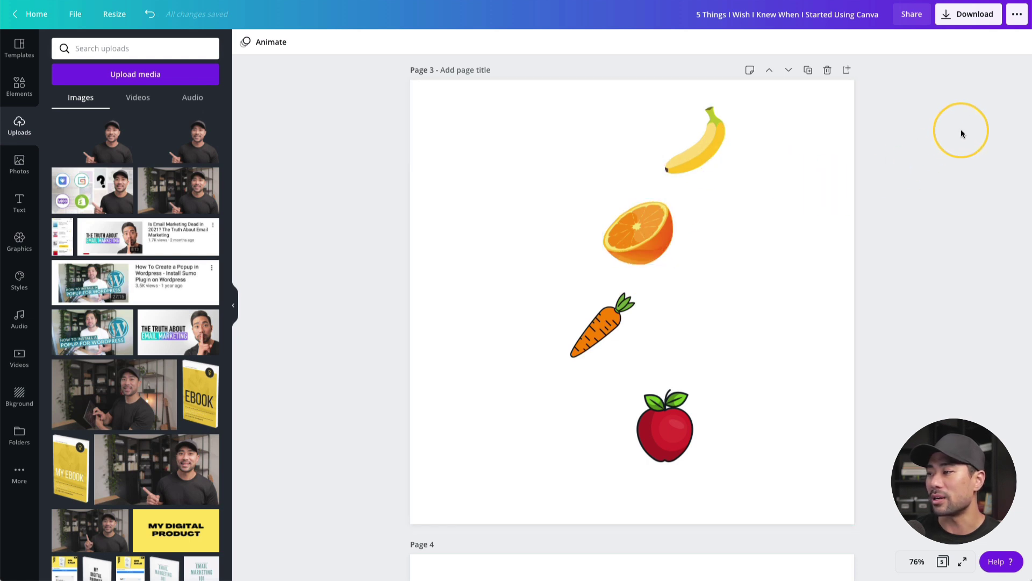
Tidy up the banana, orange, carrot and apple on page 3 so they are centred and evenly spaced.
left_click_drag(960, 132, 576, 505)
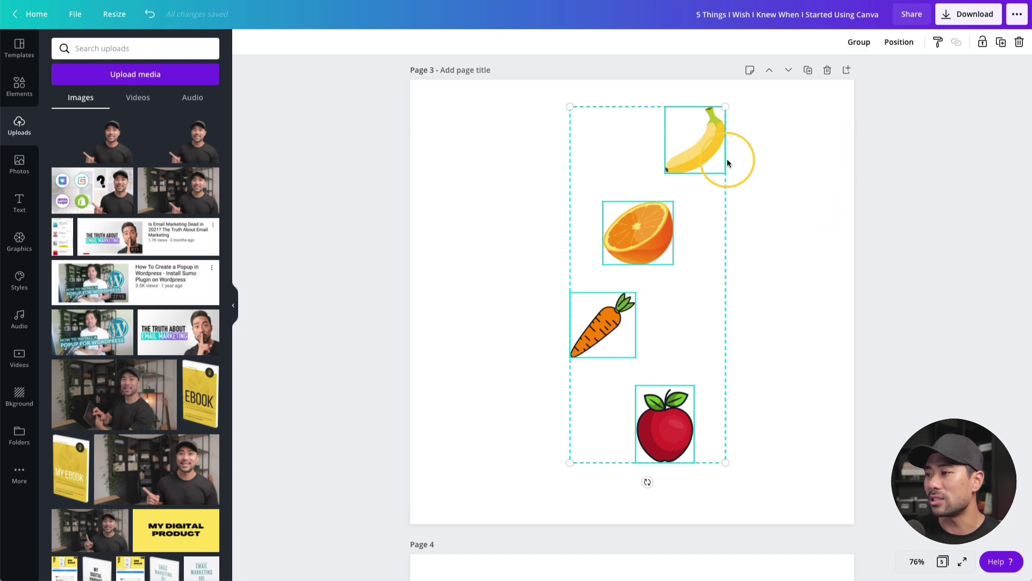
left_click(960, 213)
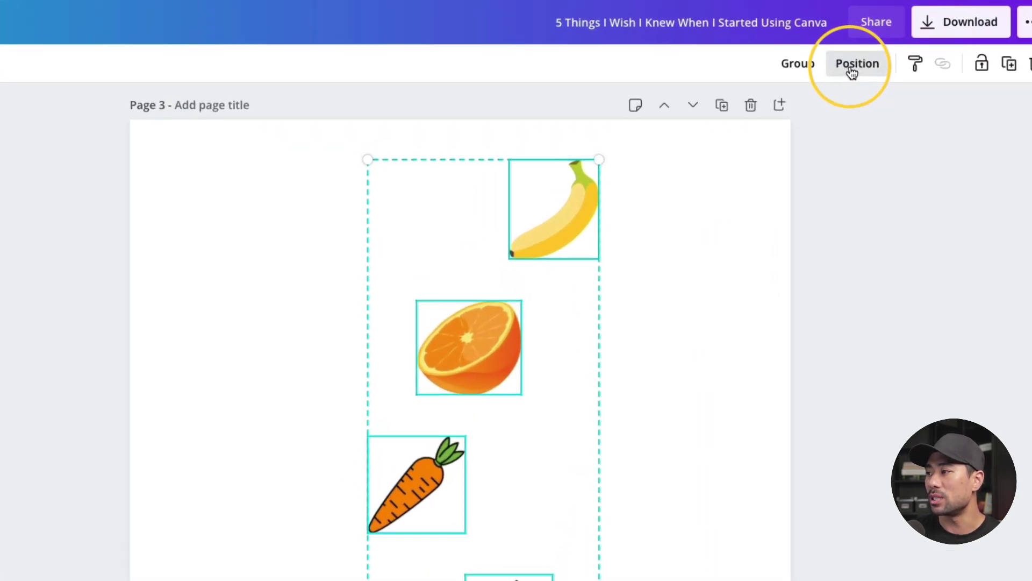
left_click(852, 73)
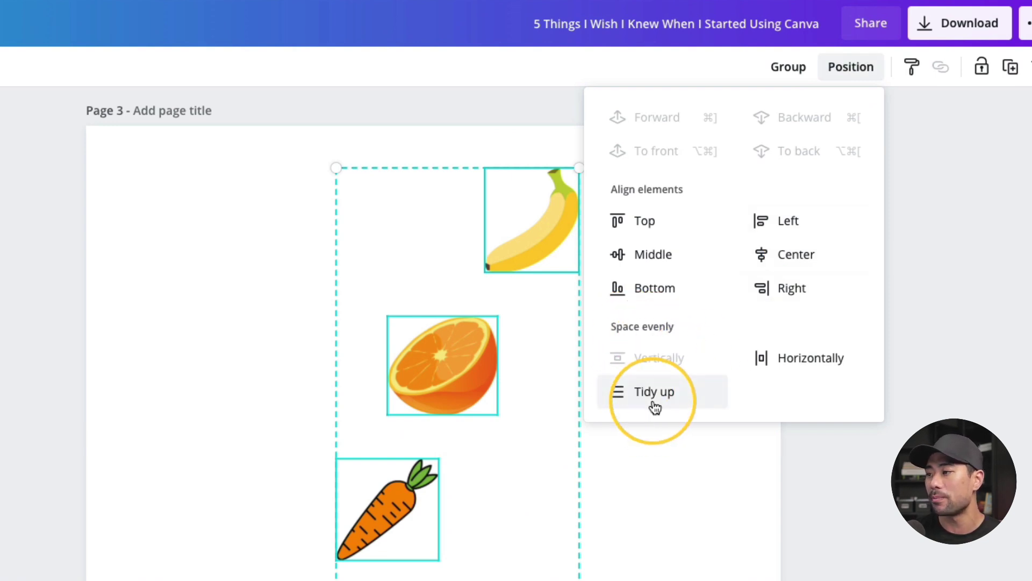
left_click(654, 404)
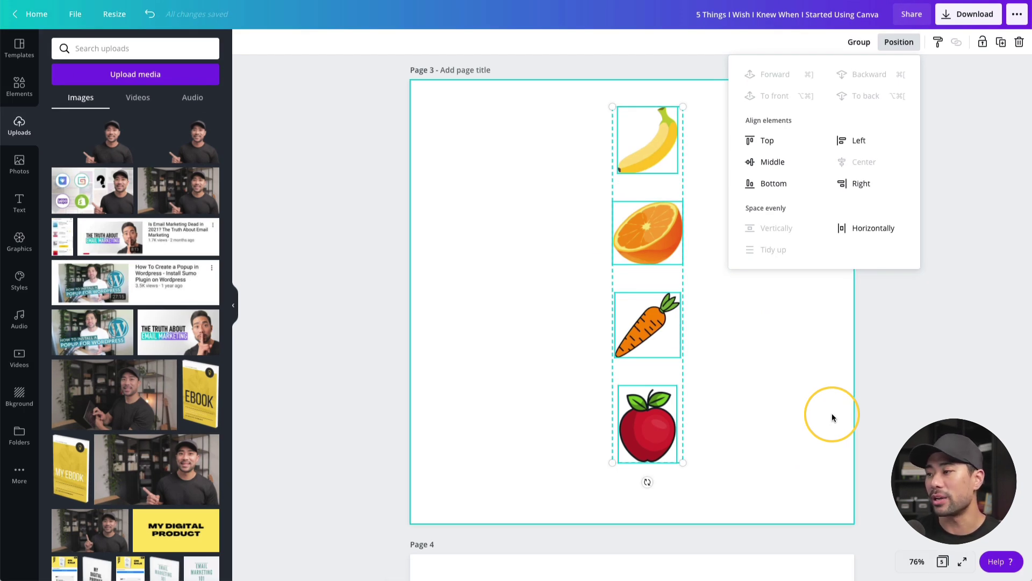
left_click(920, 359)
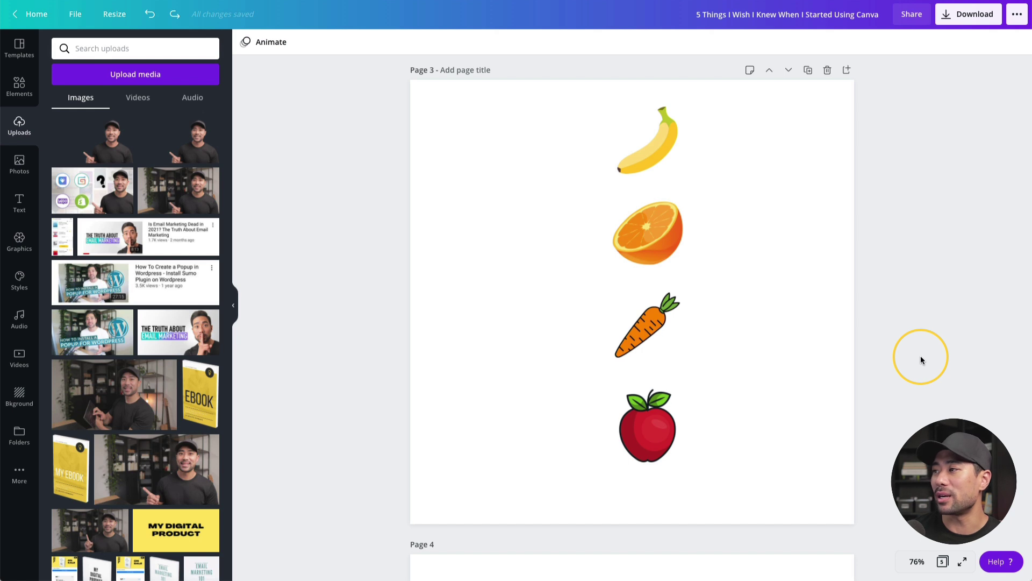
Space the apple, carrot, orange and banana on page 3 evenly in one row and align them along their bottom edges.
left_click_drag(878, 127, 594, 433)
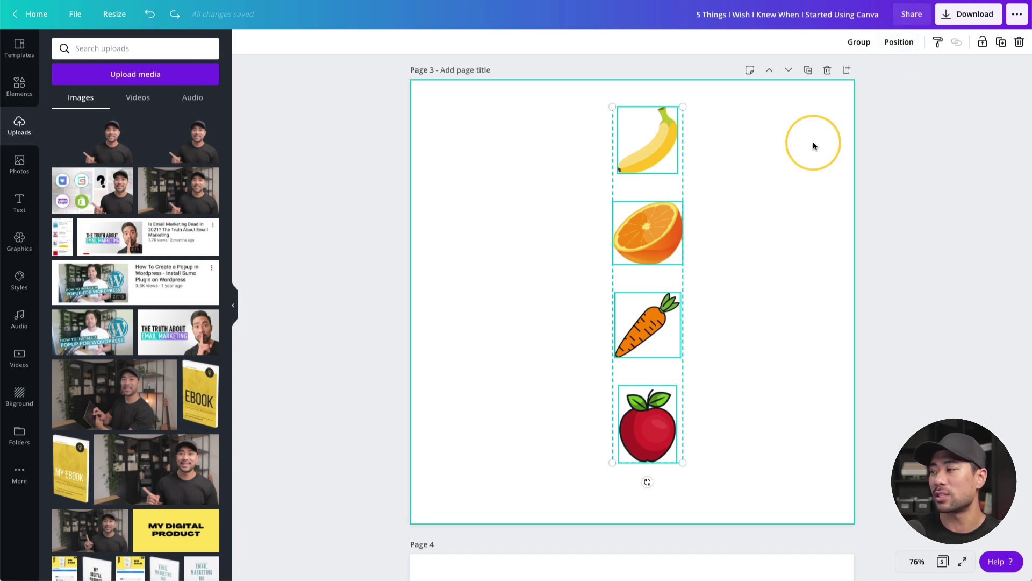
left_click(899, 42)
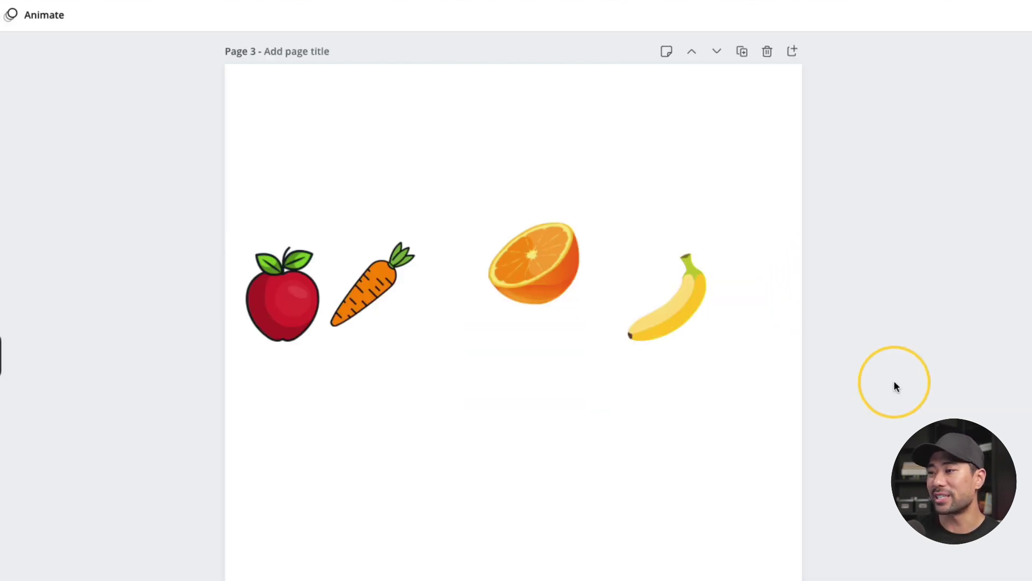
left_click_drag(936, 381, 217, 258)
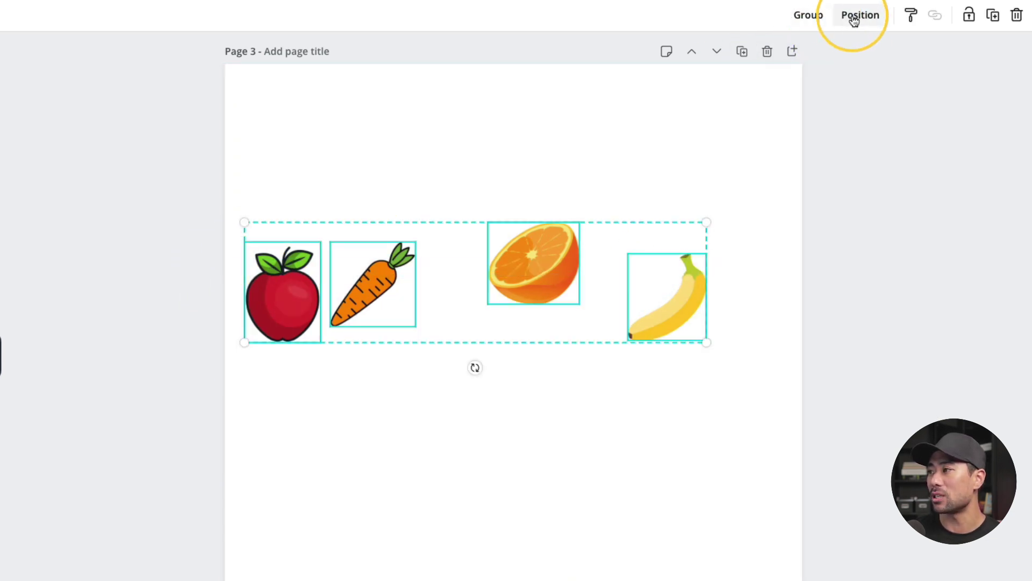
left_click(856, 22)
left_click(707, 279)
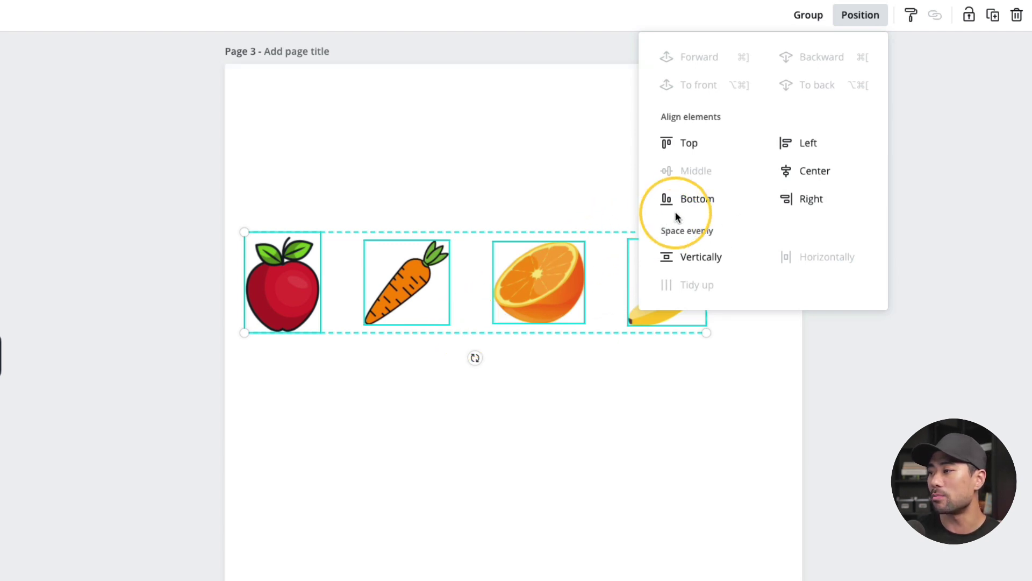
left_click(682, 199)
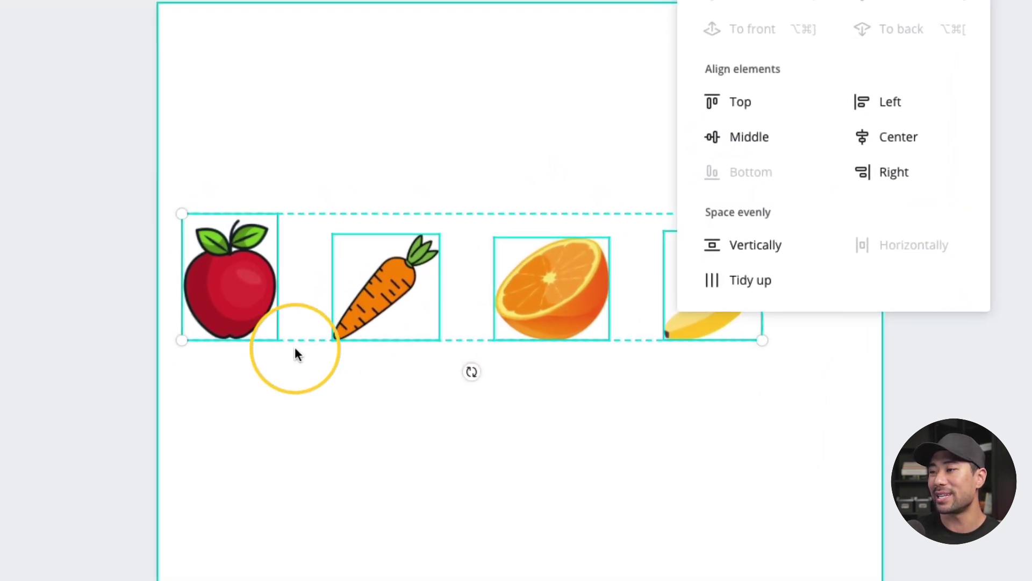
left_click(713, 379)
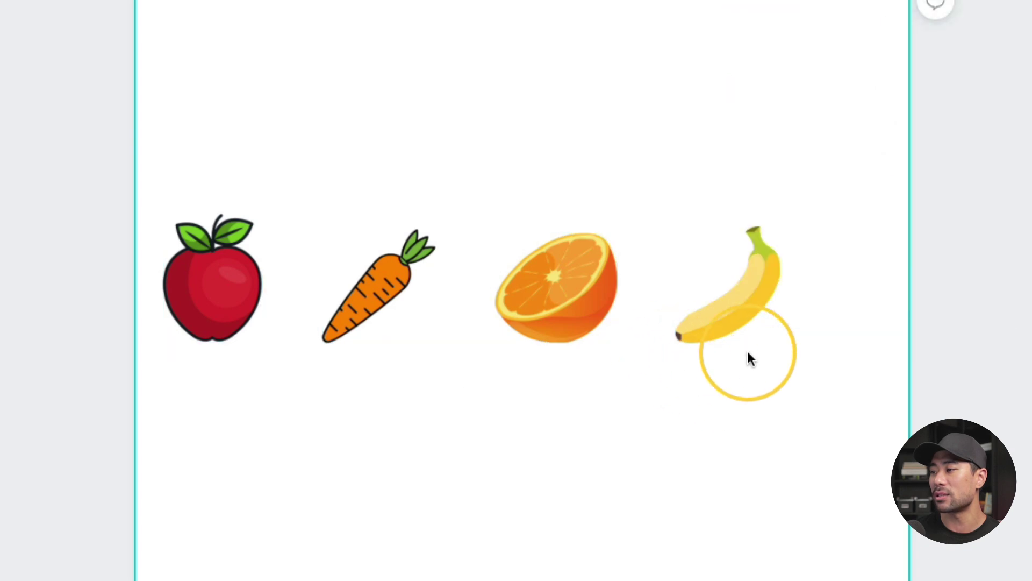
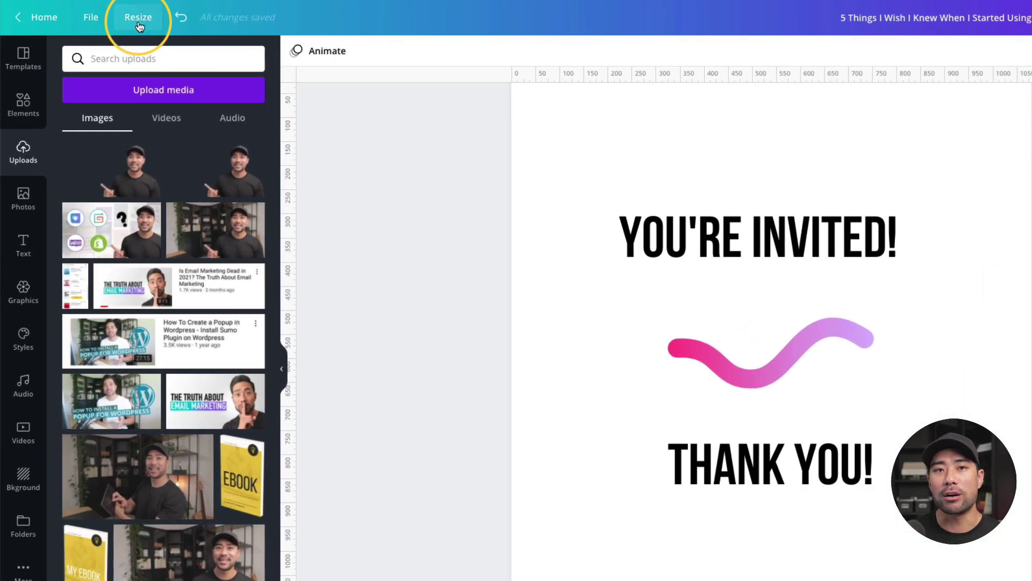
Switch the design's custom size units to mm and resize the current design with them.
left_click(139, 25)
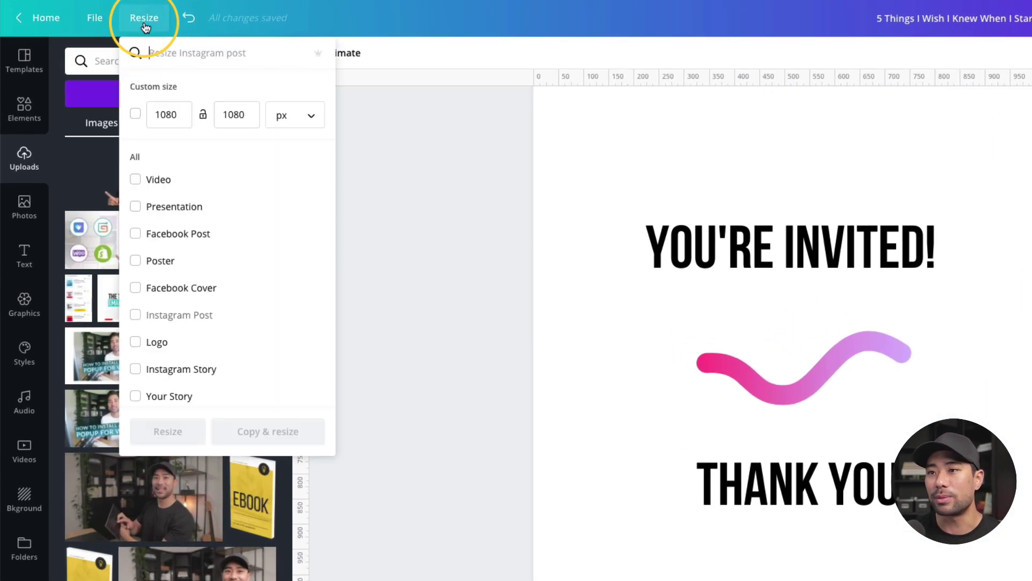
left_click(135, 114)
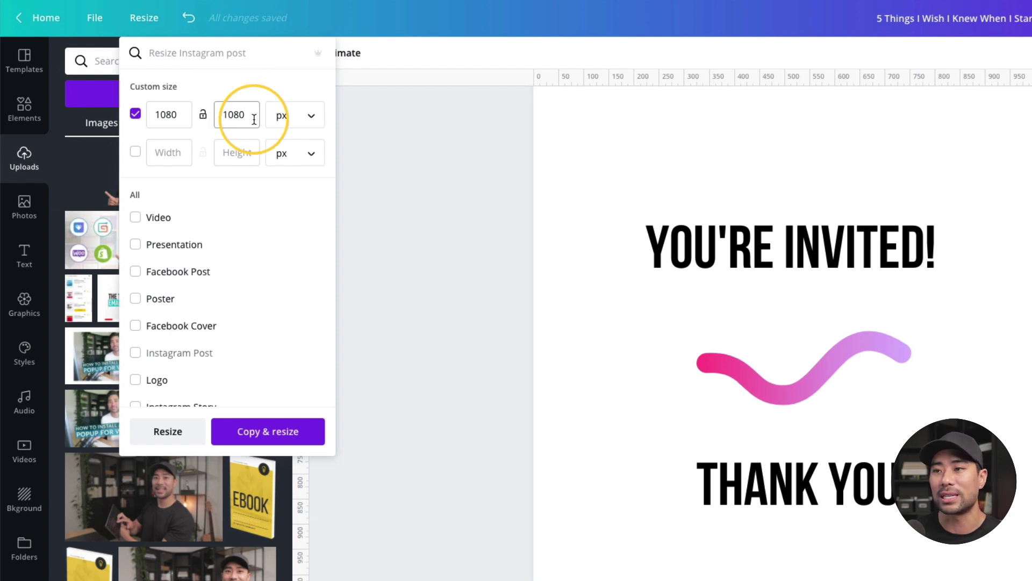
left_click(296, 118)
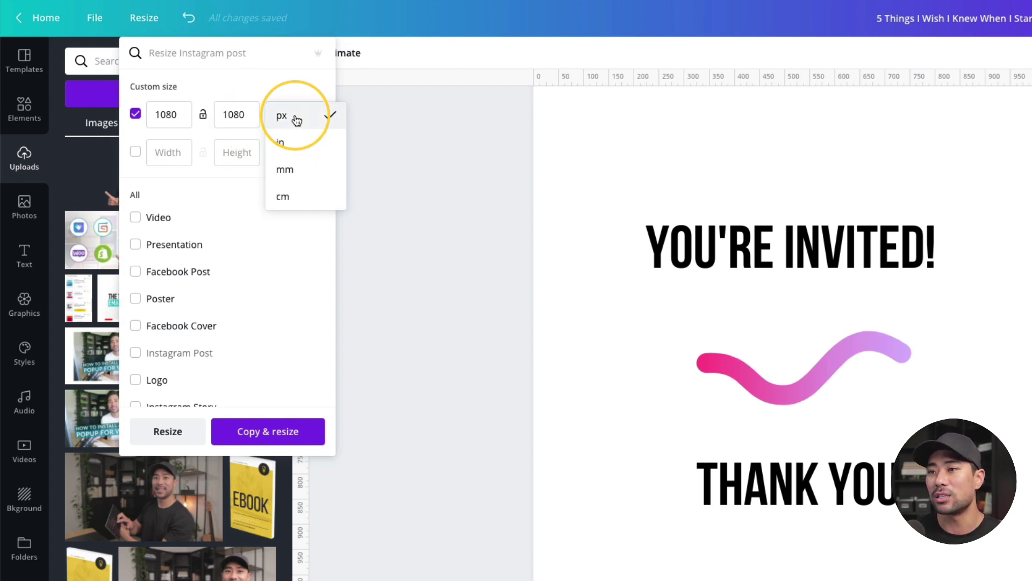
left_click(291, 169)
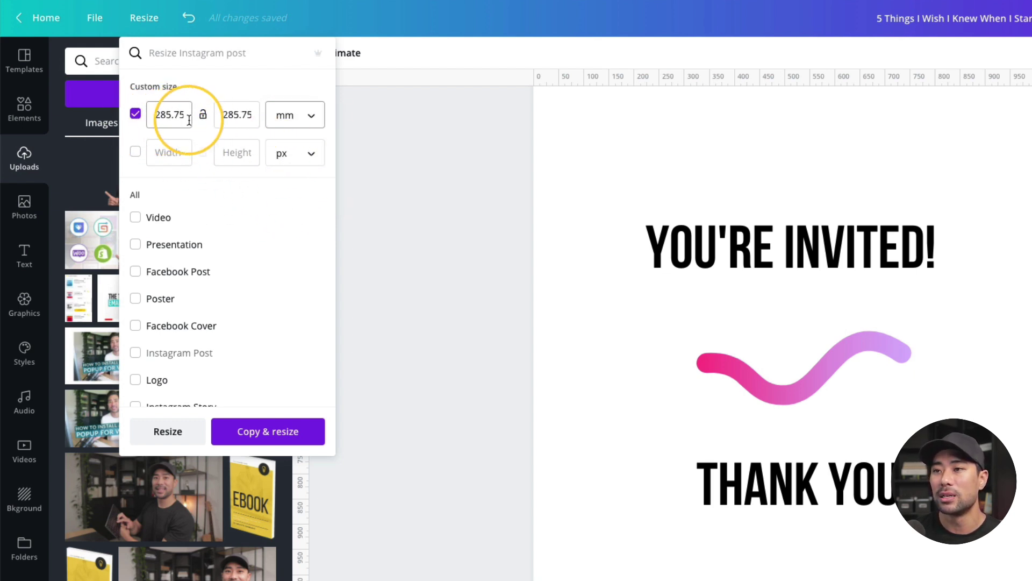
left_click(167, 432)
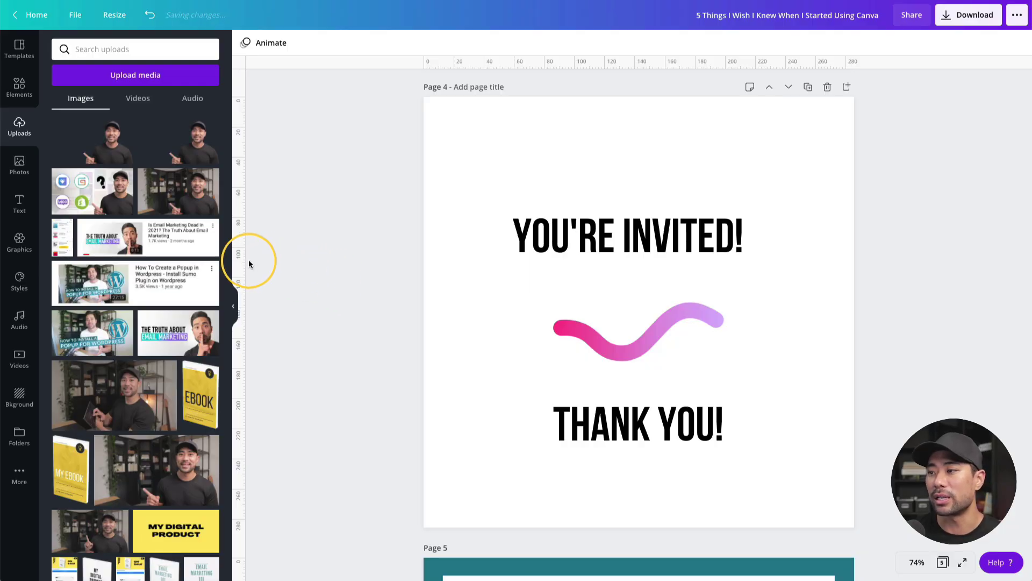
Place a vertical guide on page 4 along the left edge of the "YOU'RE INVITED!" text.
left_click(560, 241)
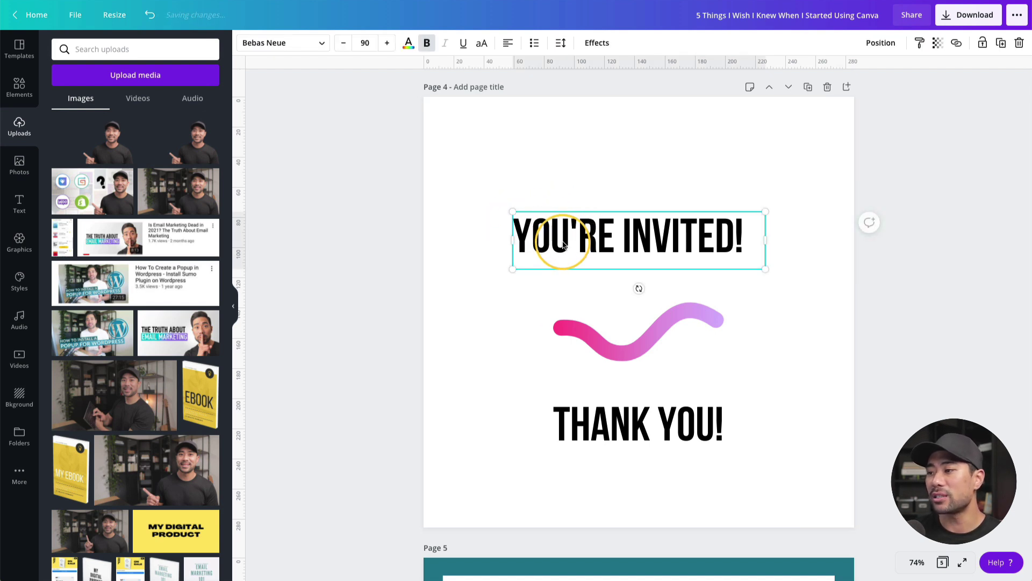
left_click(606, 336)
left_click(594, 415)
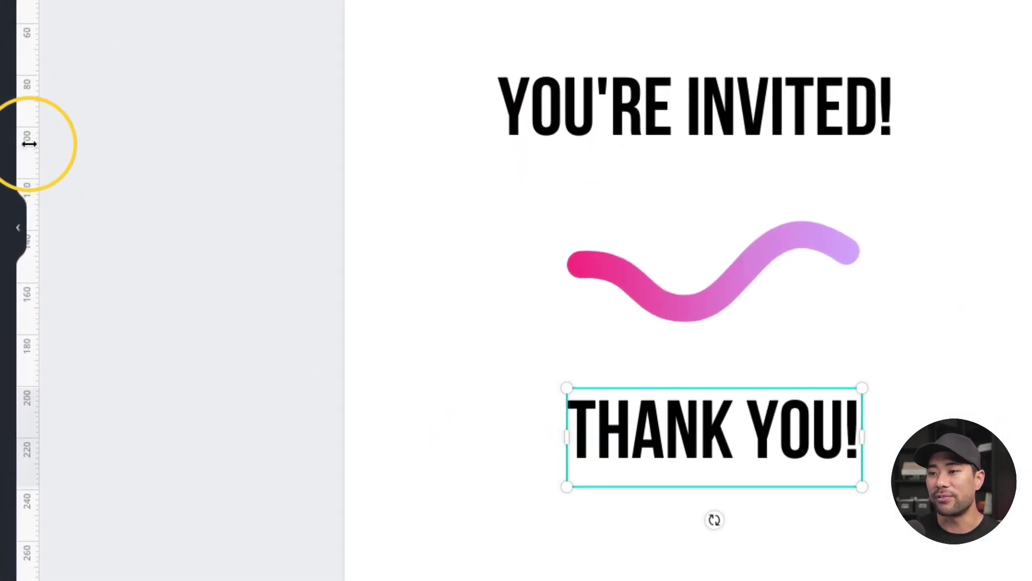
left_click_drag(29, 143, 497, 154)
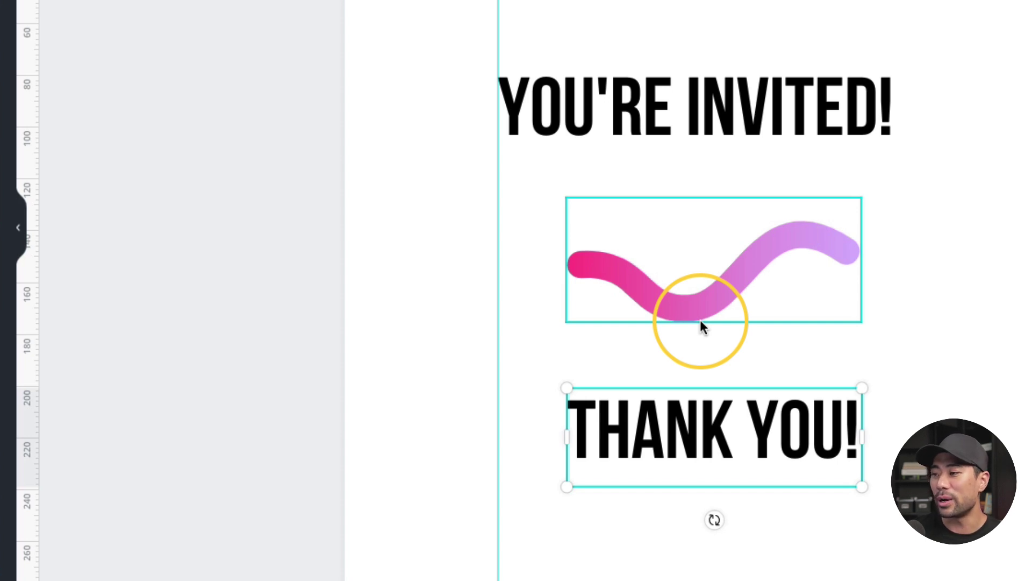
Move the wavy line and the "THANK YOU!" text on page 4 so their left edges meet the vertical guide.
left_click(698, 288)
left_click_drag(699, 287, 634, 272)
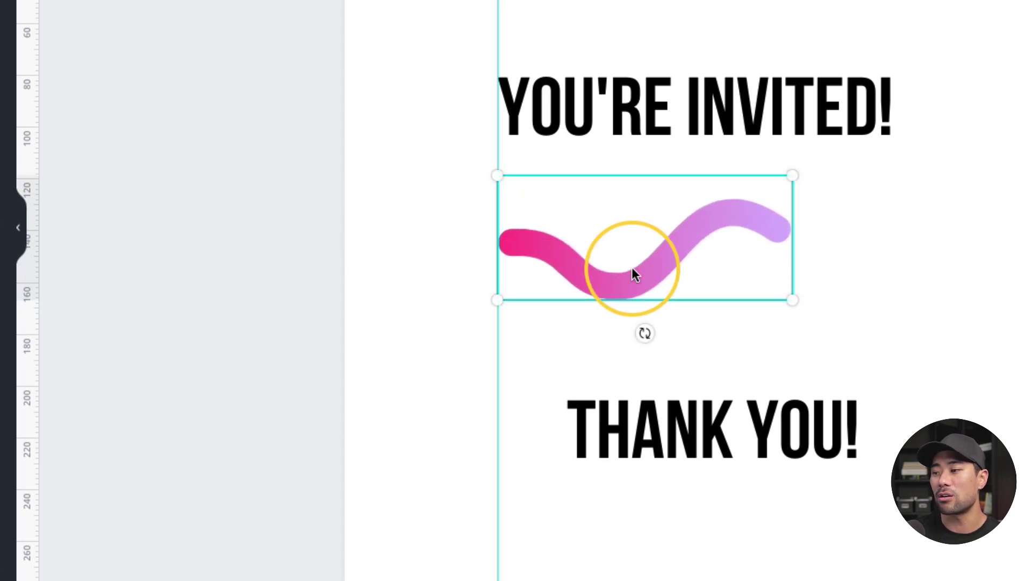
left_click(689, 415)
left_click_drag(689, 415, 630, 411)
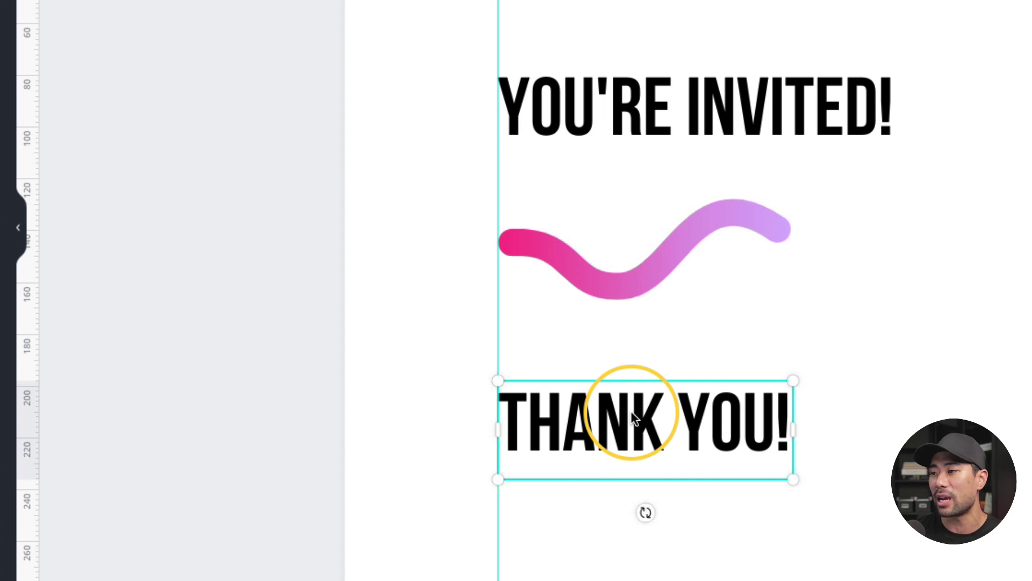
left_click(1025, 89)
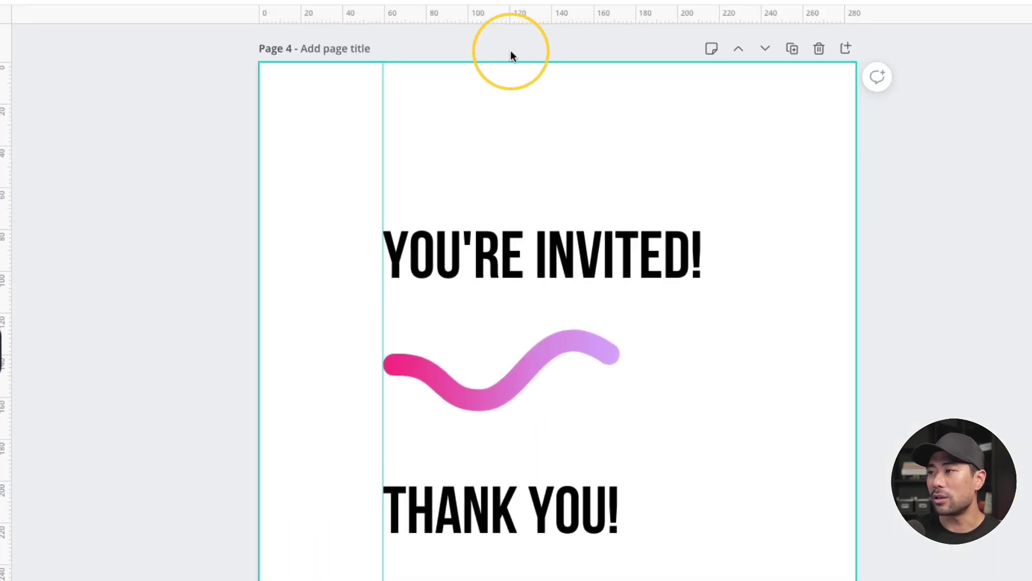
Add a horizontal guide along the top of "YOU'RE INVITED!" and place a shrunken copy of the wavy line right of that text.
left_click_drag(516, 11, 518, 232)
left_click(560, 369)
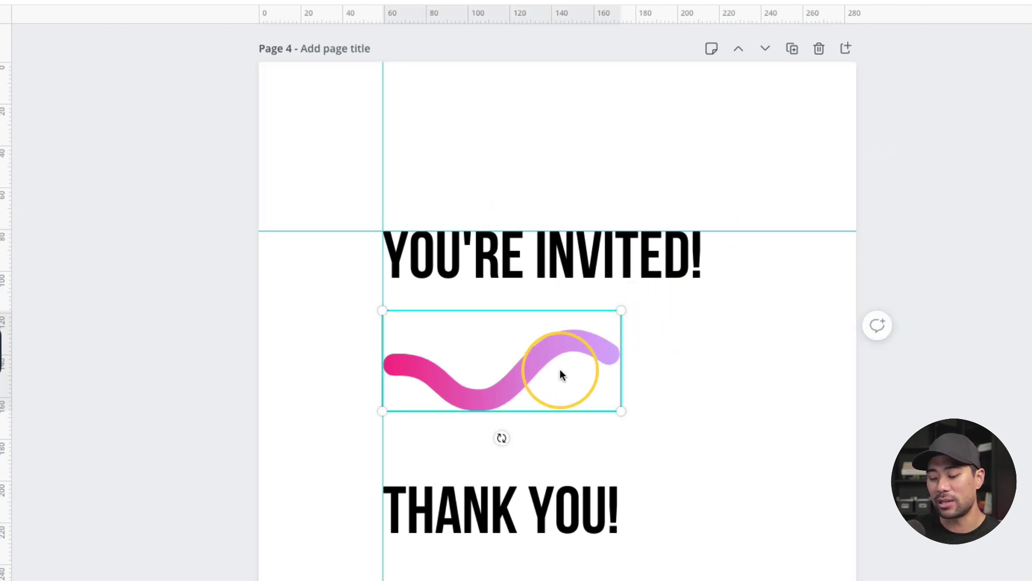
left_click_drag(530, 371, 728, 376, "alt")
mouse_move(832, 422)
left_mouse_down()
mouse_move(647, 366)
mouse_move(772, 294)
mouse_move(773, 241)
left_mouse_up()
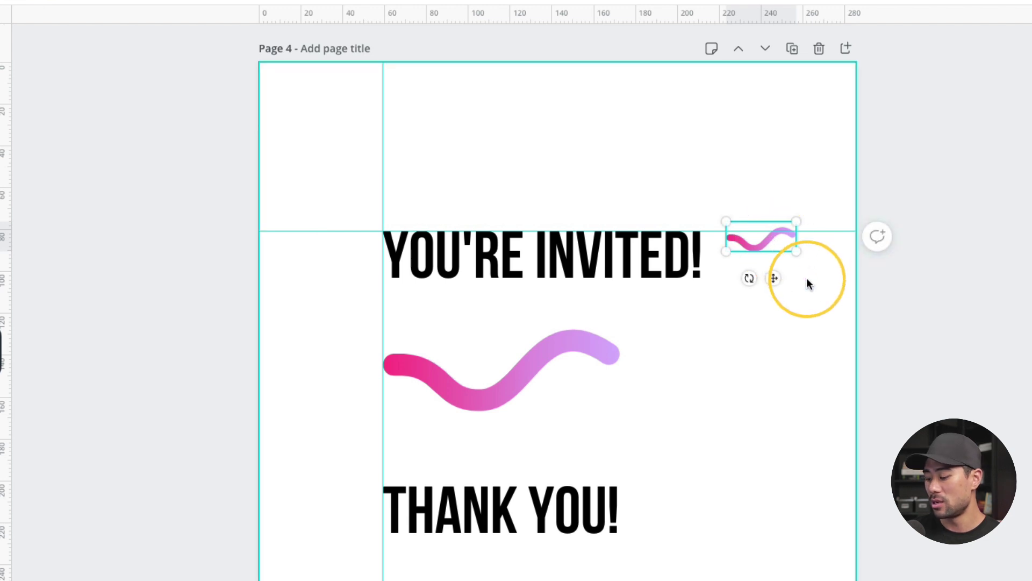
Nudge the small wavy line down in fine steps to line its stroke up with the horizontal guide.
key("Down")
key("Down")
key("Down")
key("Down")
key("Down")
key("Down")
key("Down")
key("Down")
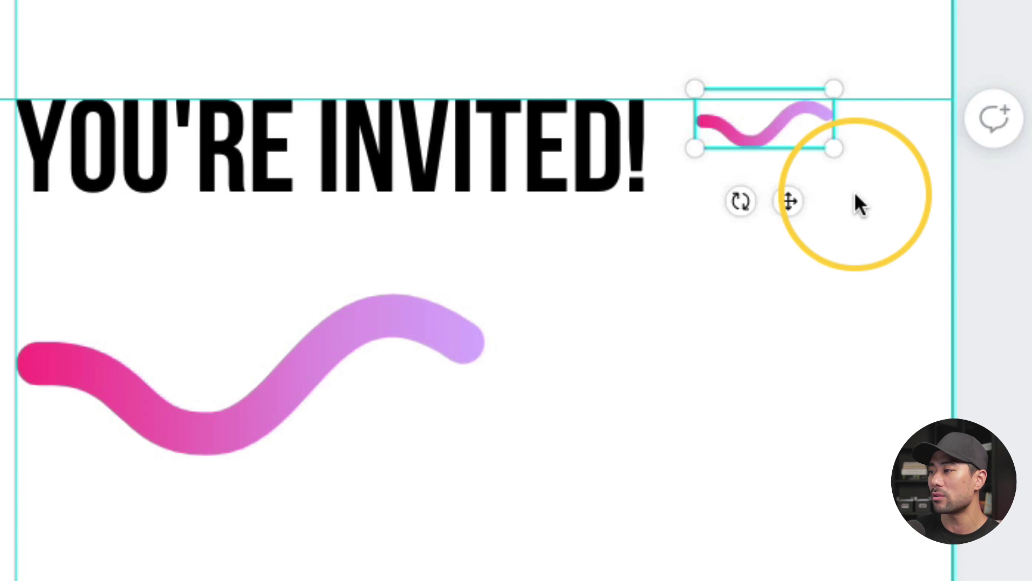
left_click(859, 242)
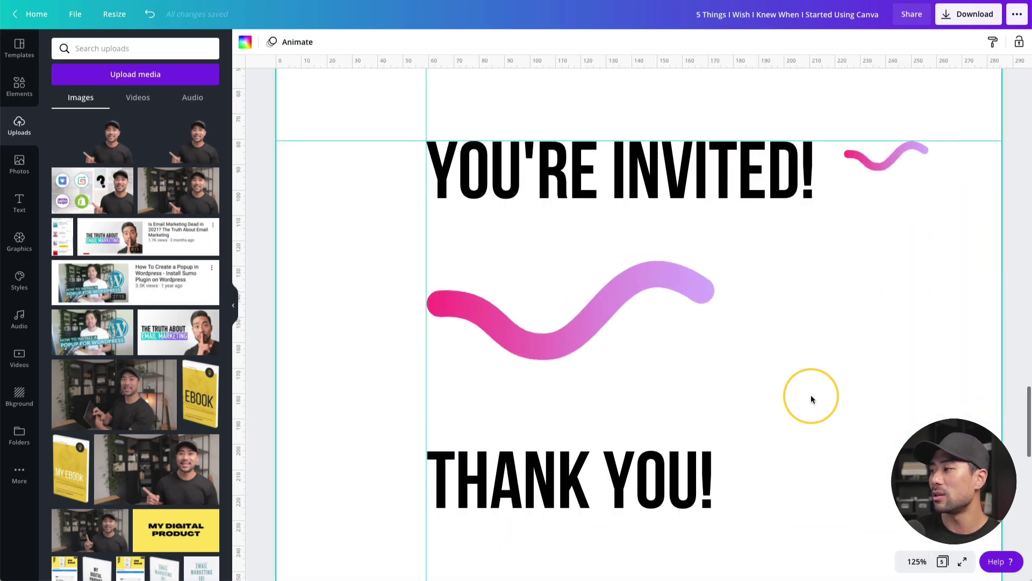
left_click(911, 154)
left_click(924, 230)
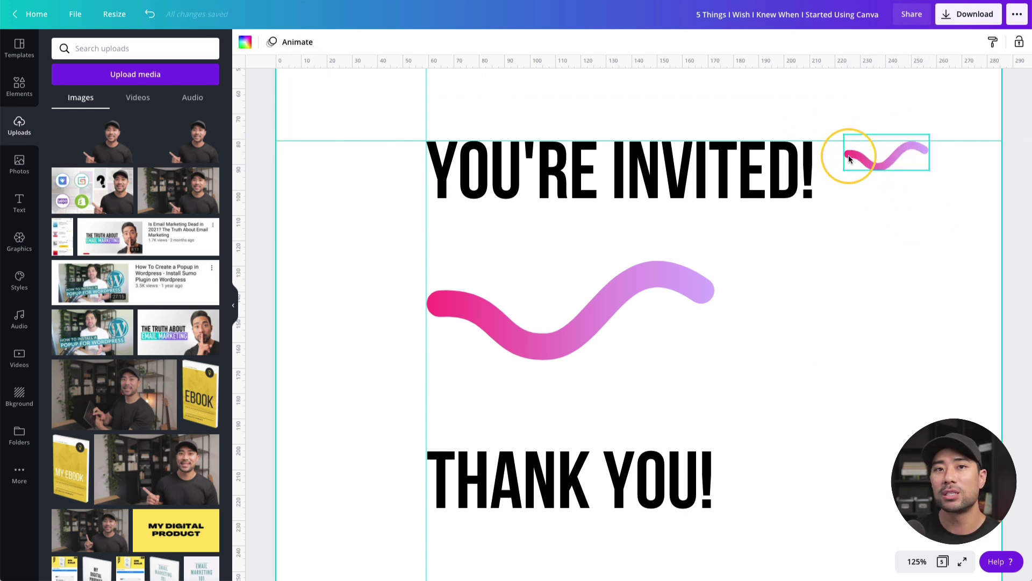
Remove the horizontal and vertical guides from page 4.
key("ctrl+z")
key("ctrl+alt+0")
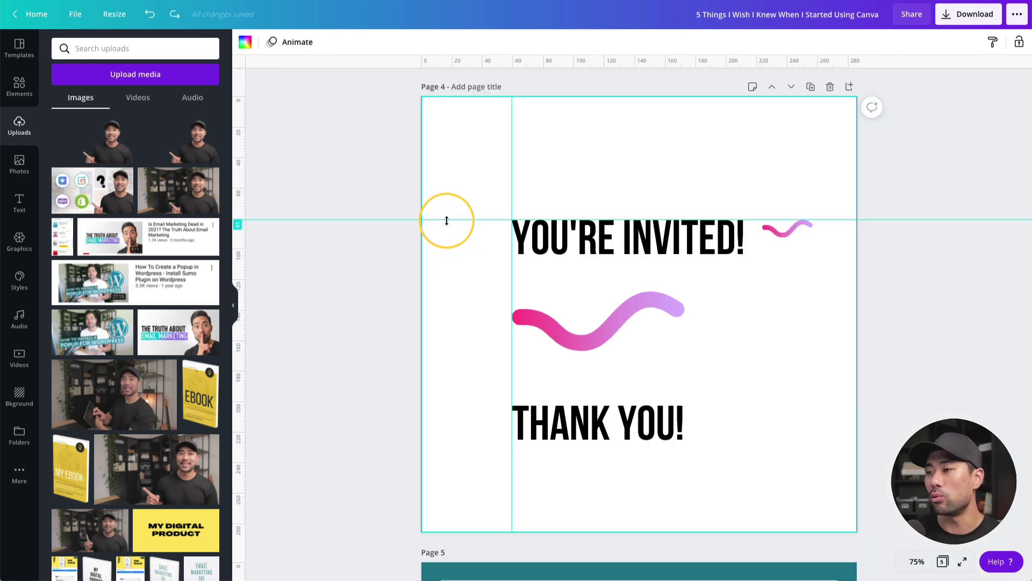
left_click_drag(447, 220, 447, 50)
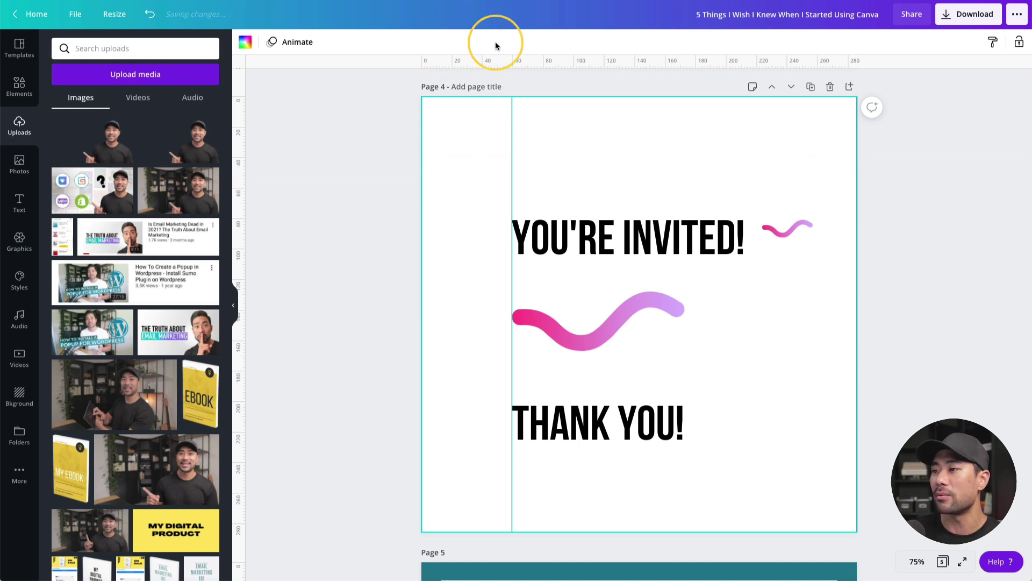
left_click_drag(506, 128, 120, 162)
left_click(578, 292)
left_click(749, 329)
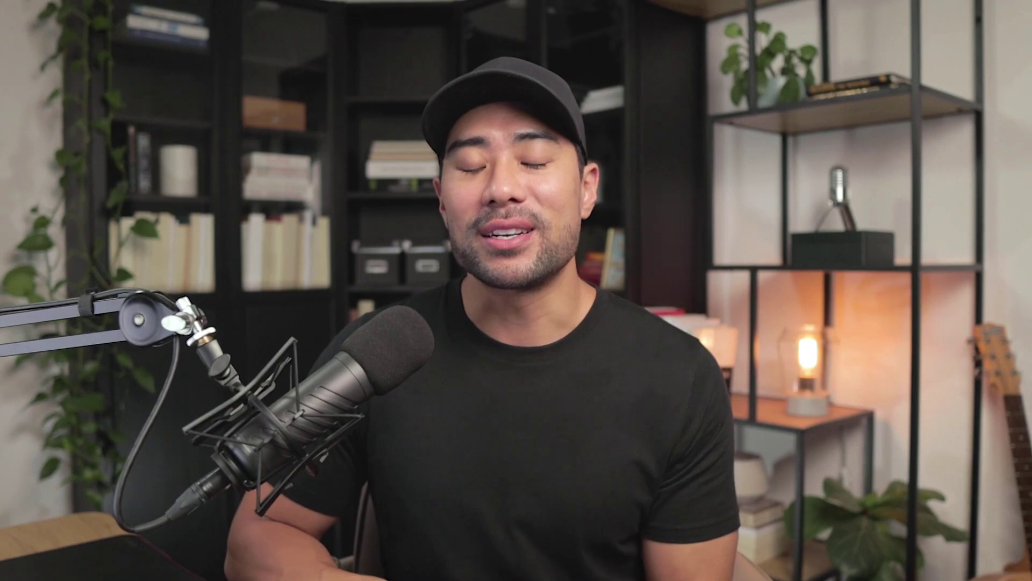